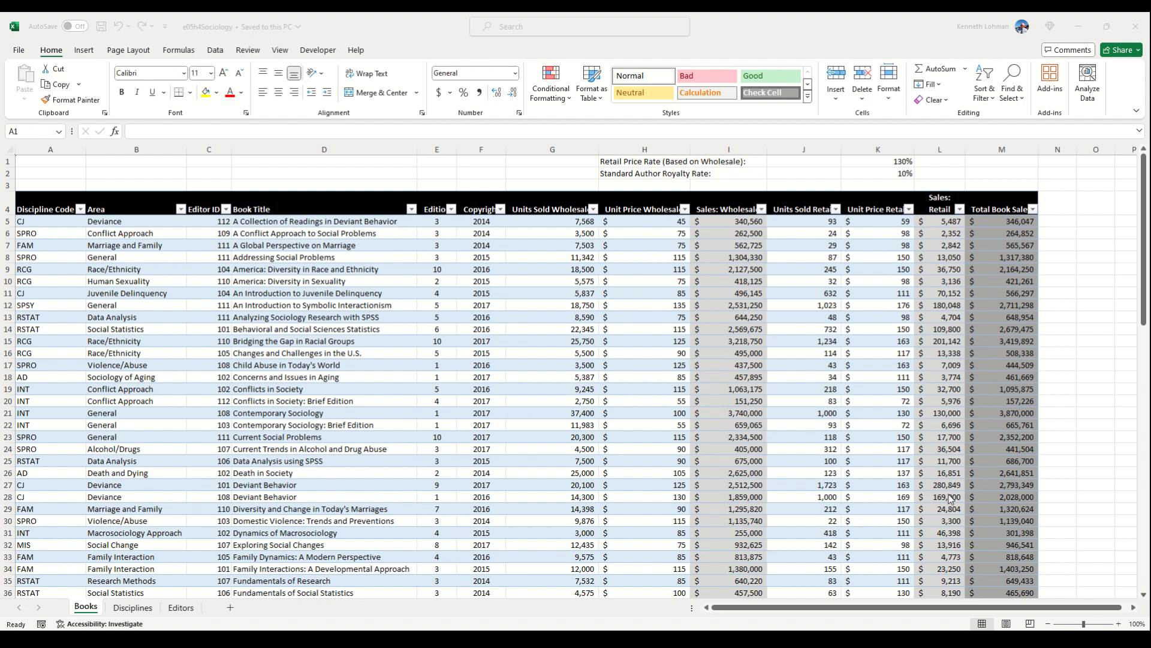
Step: Select the first Discipline Code cell, A5, in the BOOKS table and open the workbook's data model
left_click(25, 220)
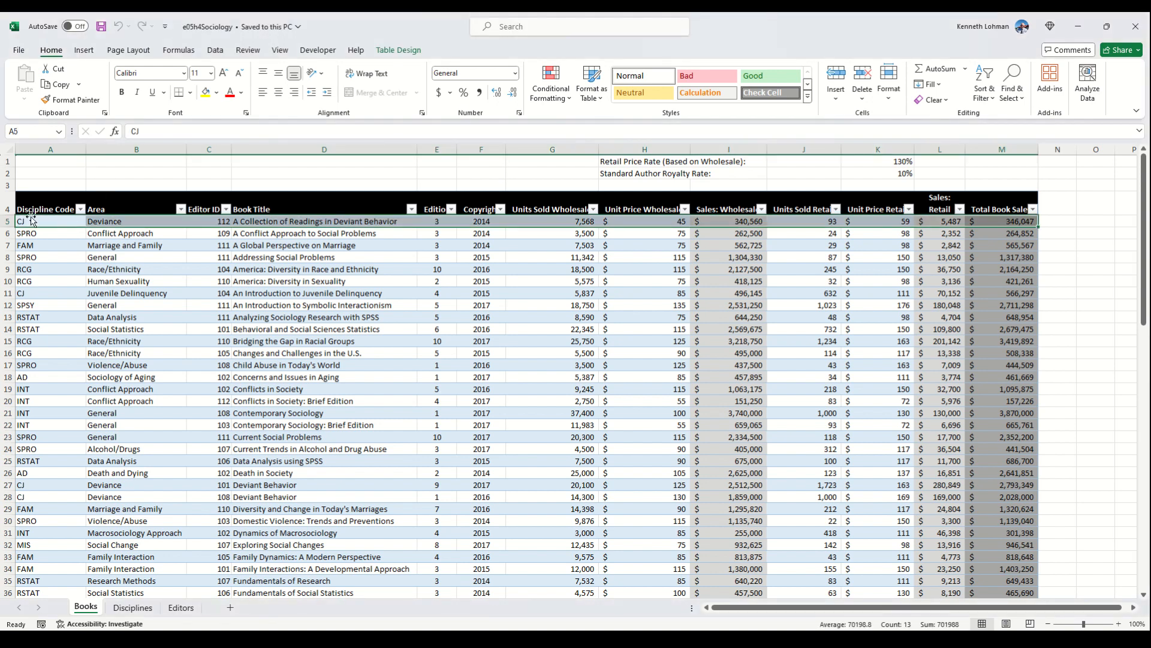
left_click(33, 221)
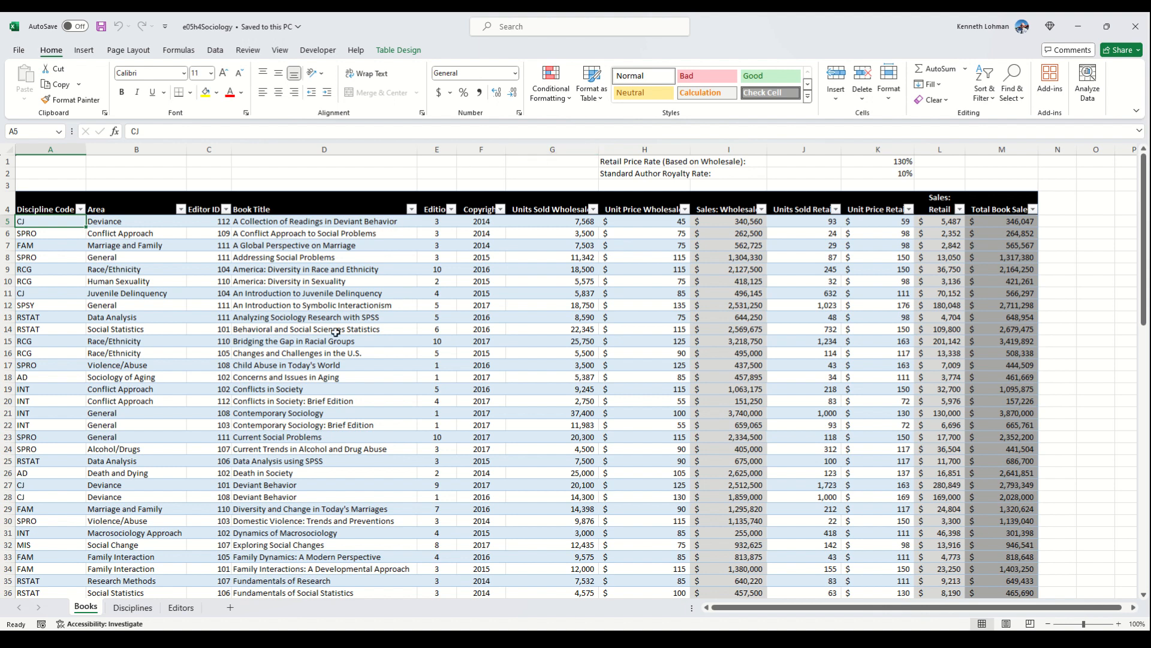
left_click(398, 50)
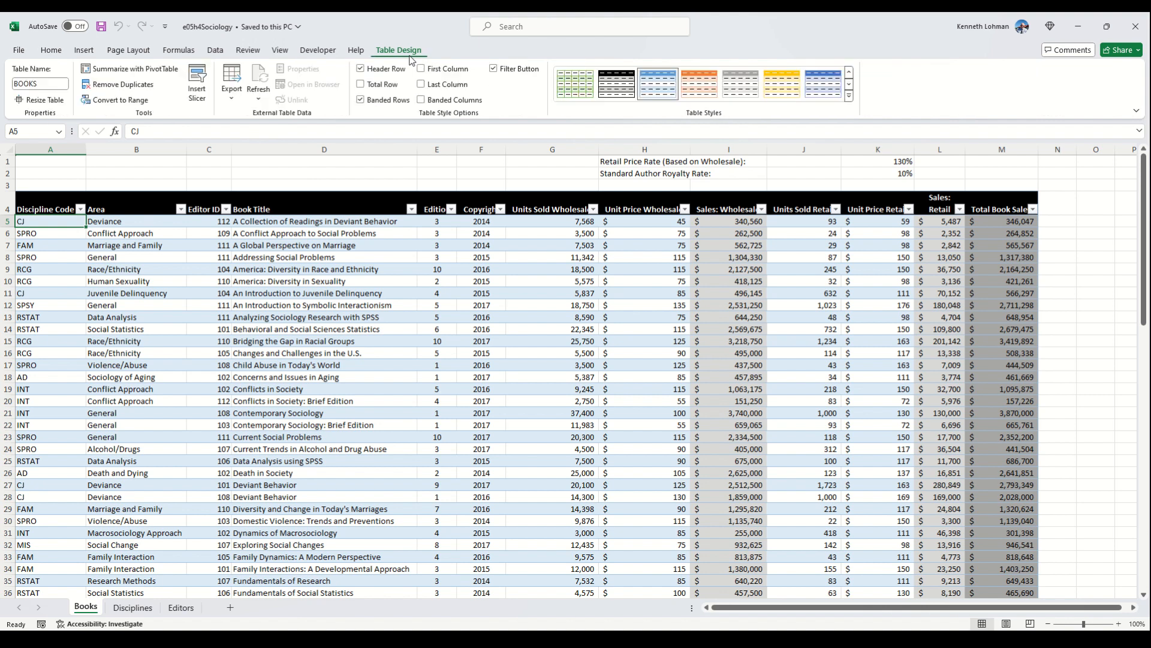
left_click(216, 51)
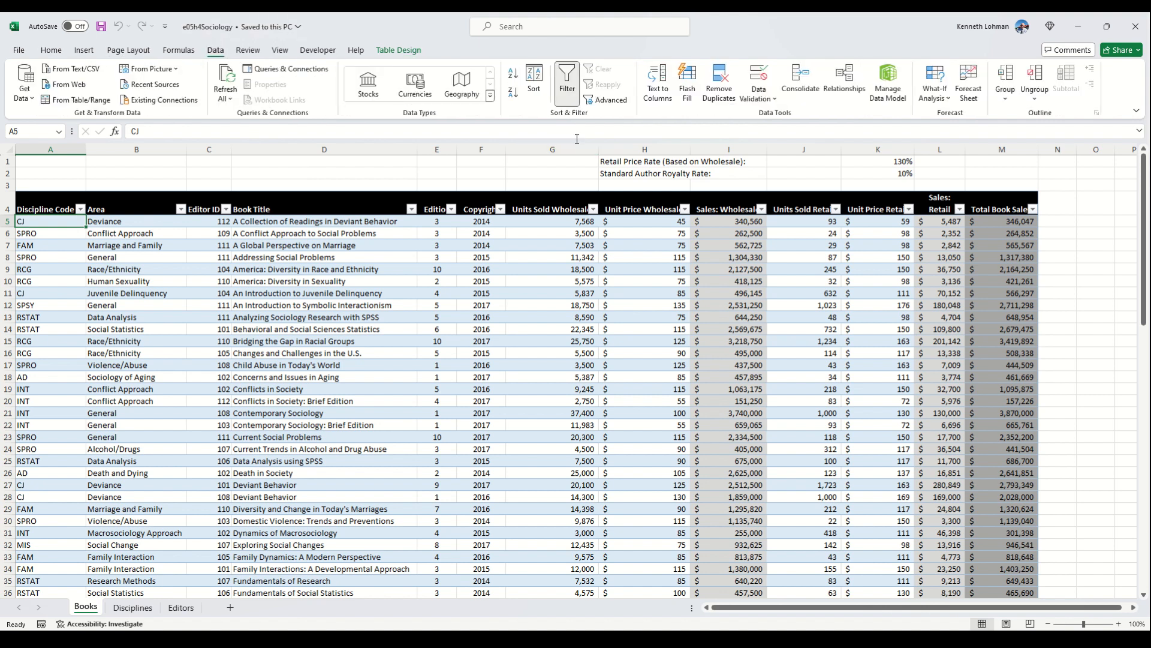
left_click(881, 82)
Step: Insert a PivotTable based on the BOOKS table on a new worksheet, using the data model
left_click(82, 53)
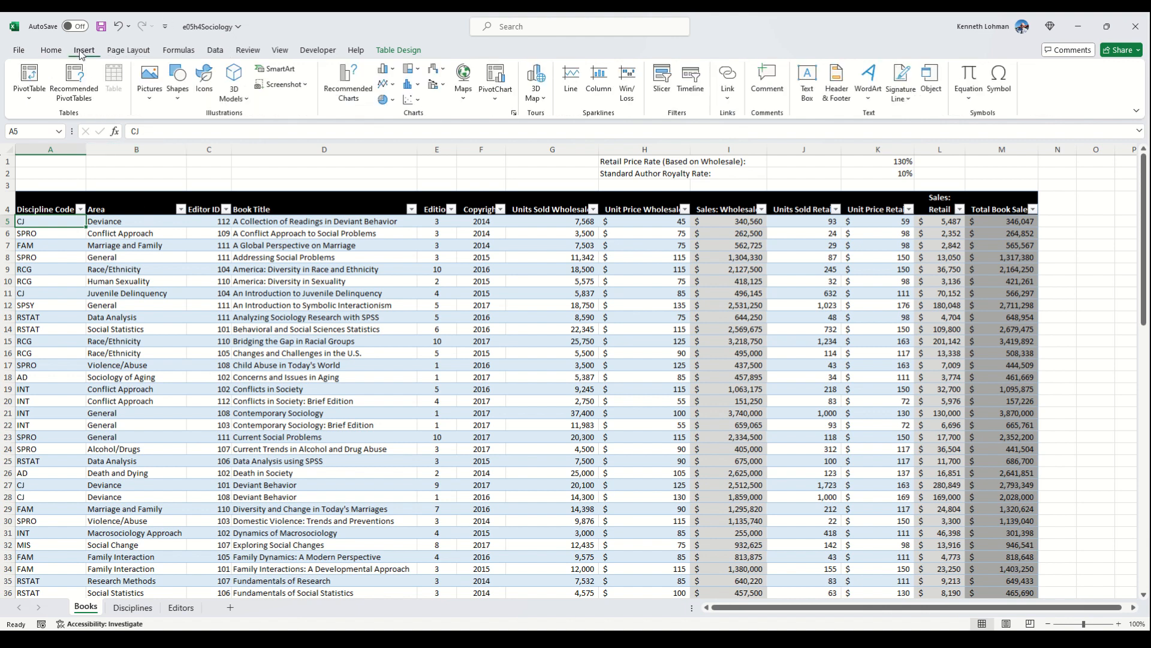
left_click(28, 81)
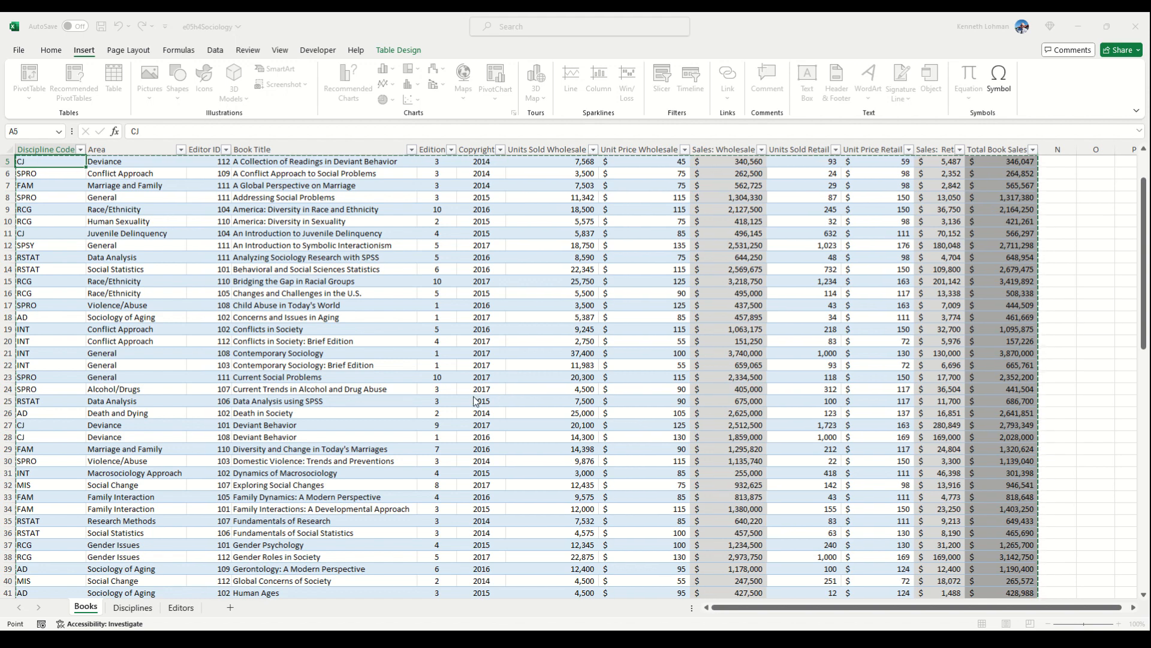
left_click(592, 420)
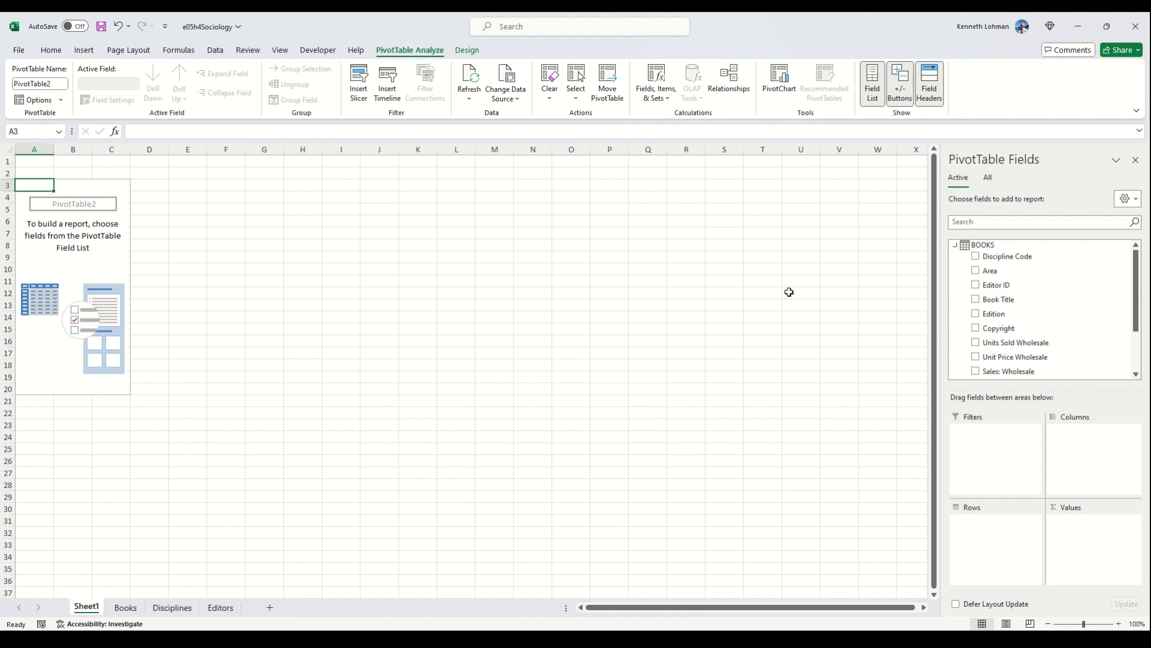
Step: Show the fields of all data model tables and add Total Book Sales from BOOKS as the PivotTable's value
left_click(990, 180)
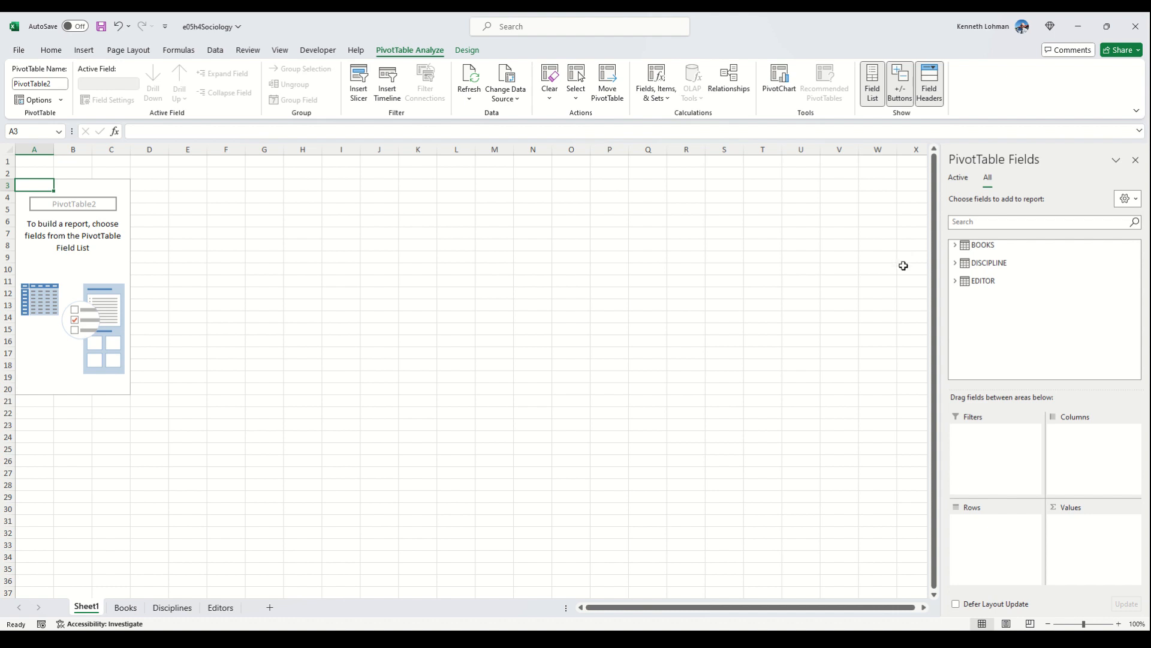
left_click(958, 245)
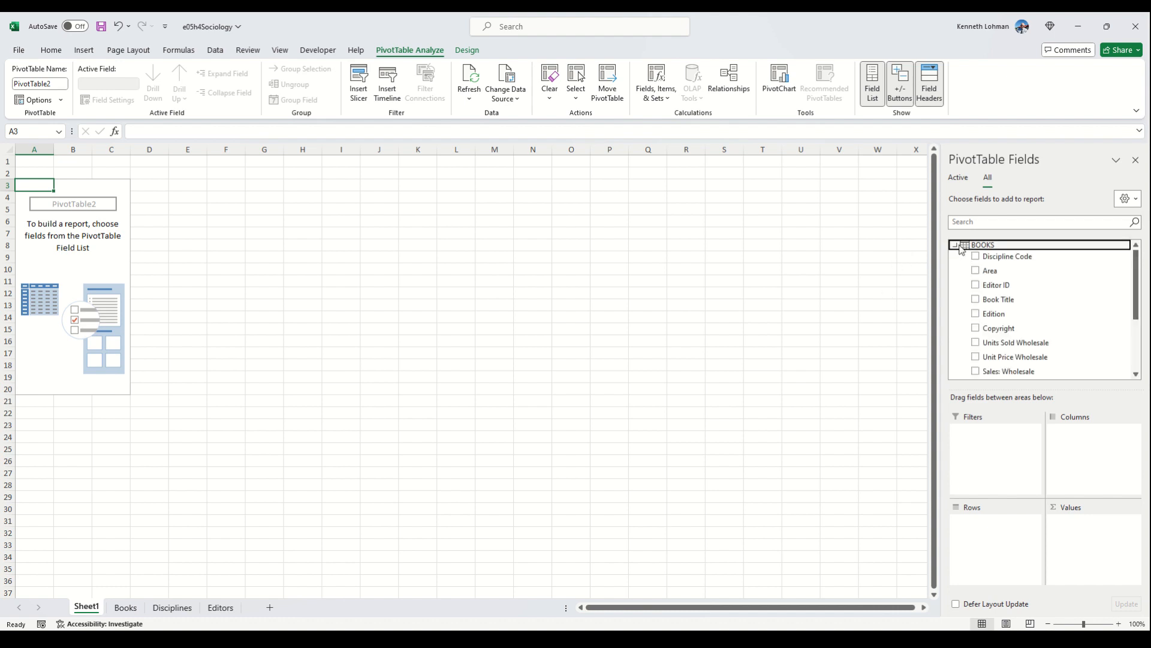
scroll(981, 340, "down", 2)
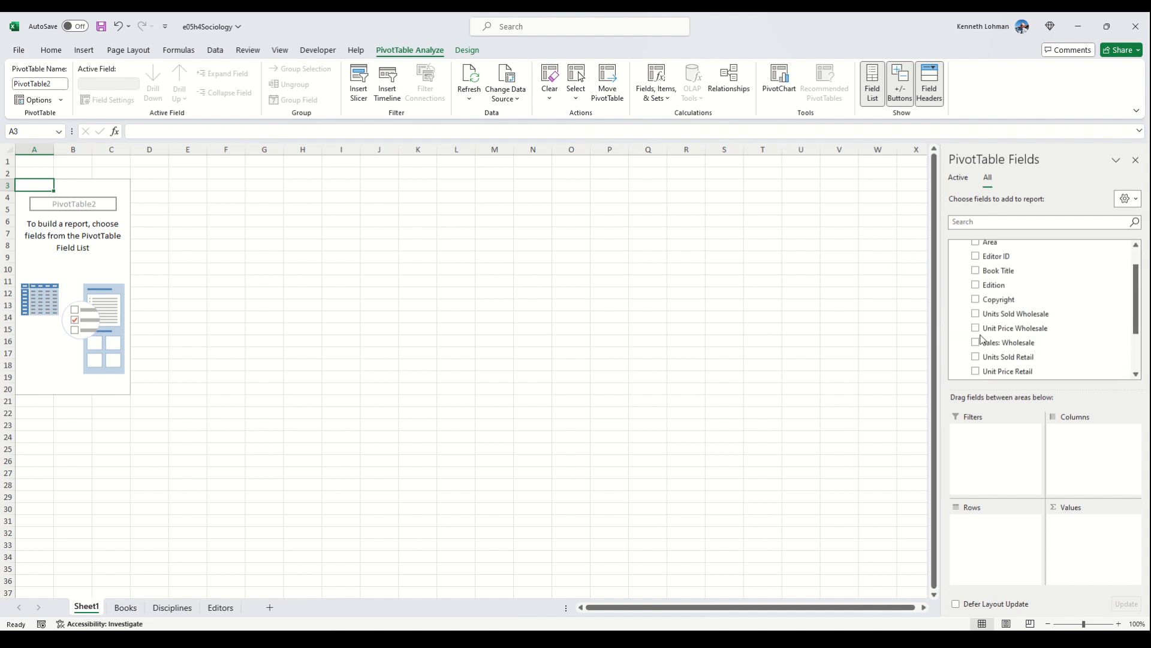
scroll(981, 339, "down", 1)
left_click(976, 330)
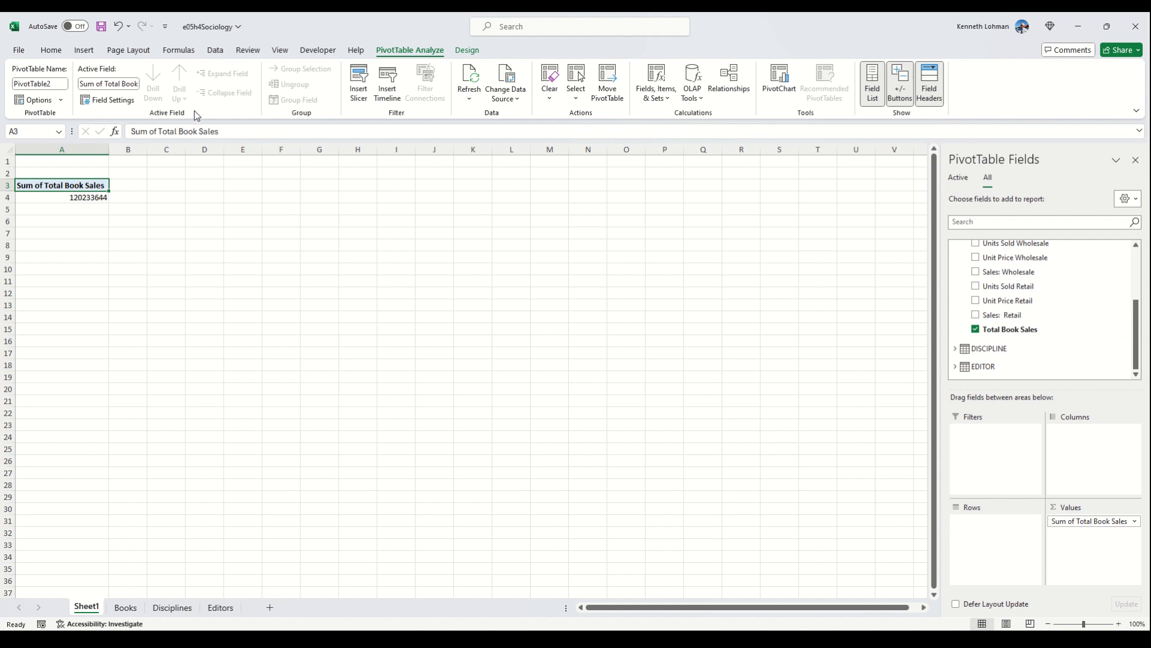
Step: Try an Accounting format without decimals in the Total Book Sales field settings and undo it
left_click(100, 102)
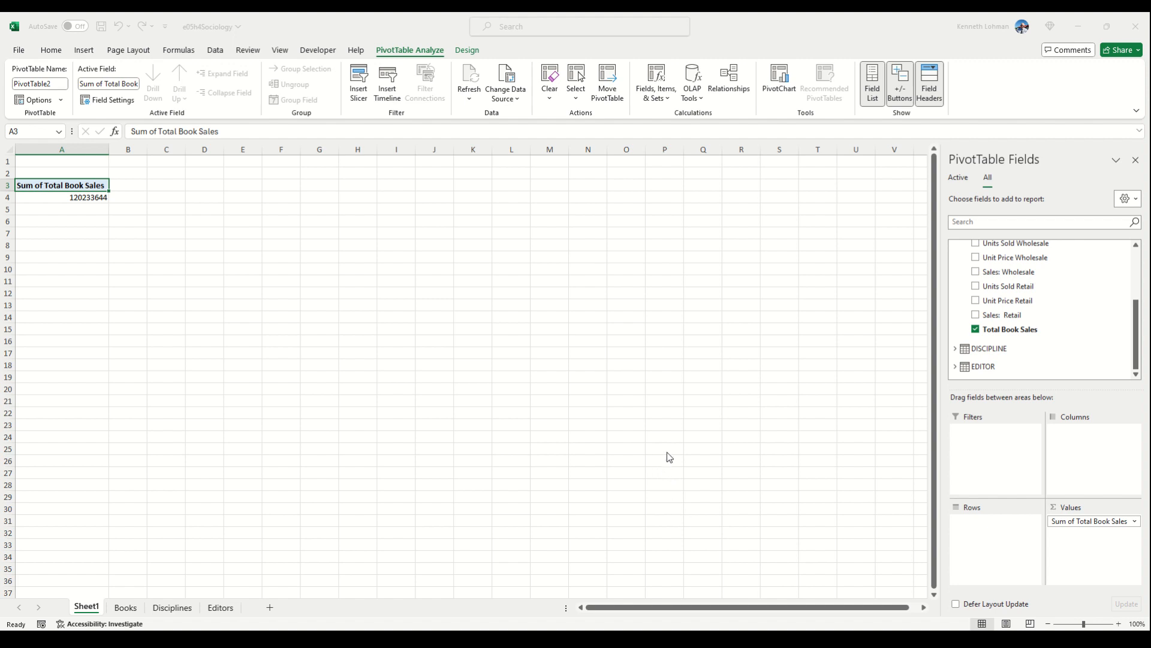
left_click(618, 416)
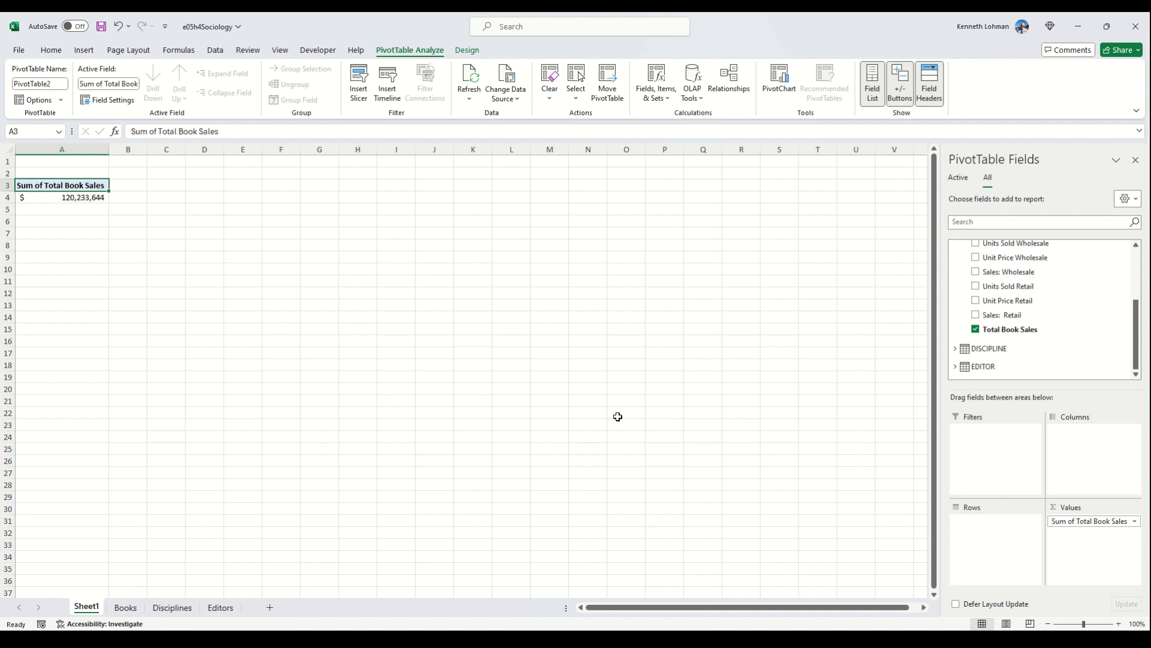
key("ctrl+z")
Step: Try applying the Accounting format to the PivotTable's header cell A3 and undo it
left_click(53, 51)
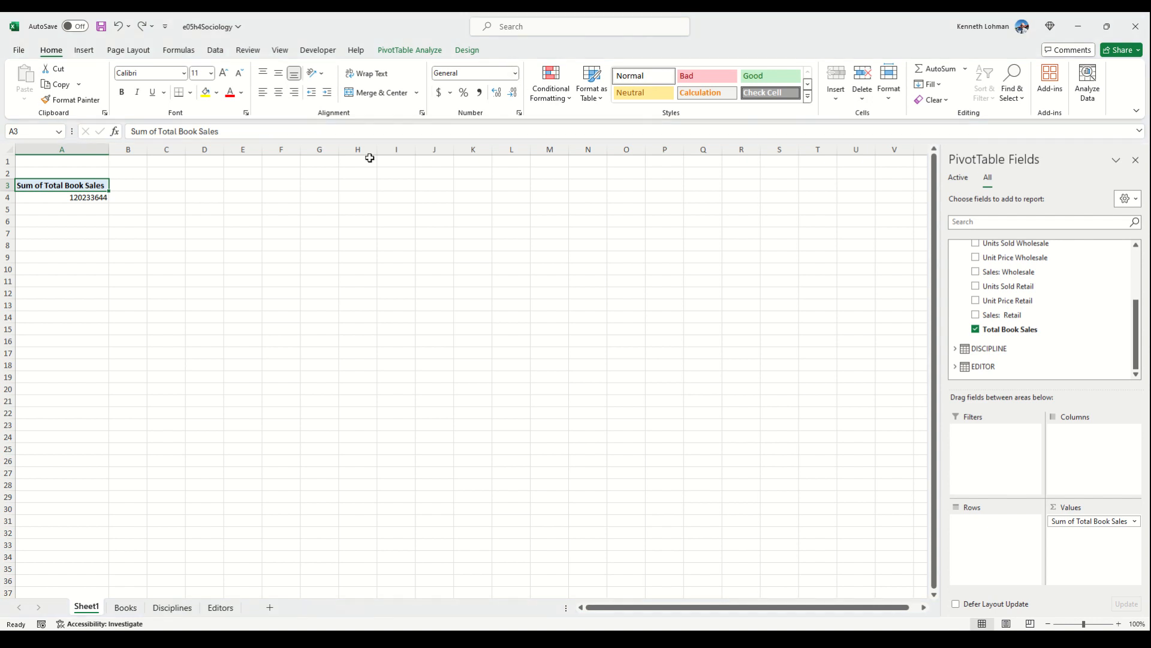
left_click(520, 115)
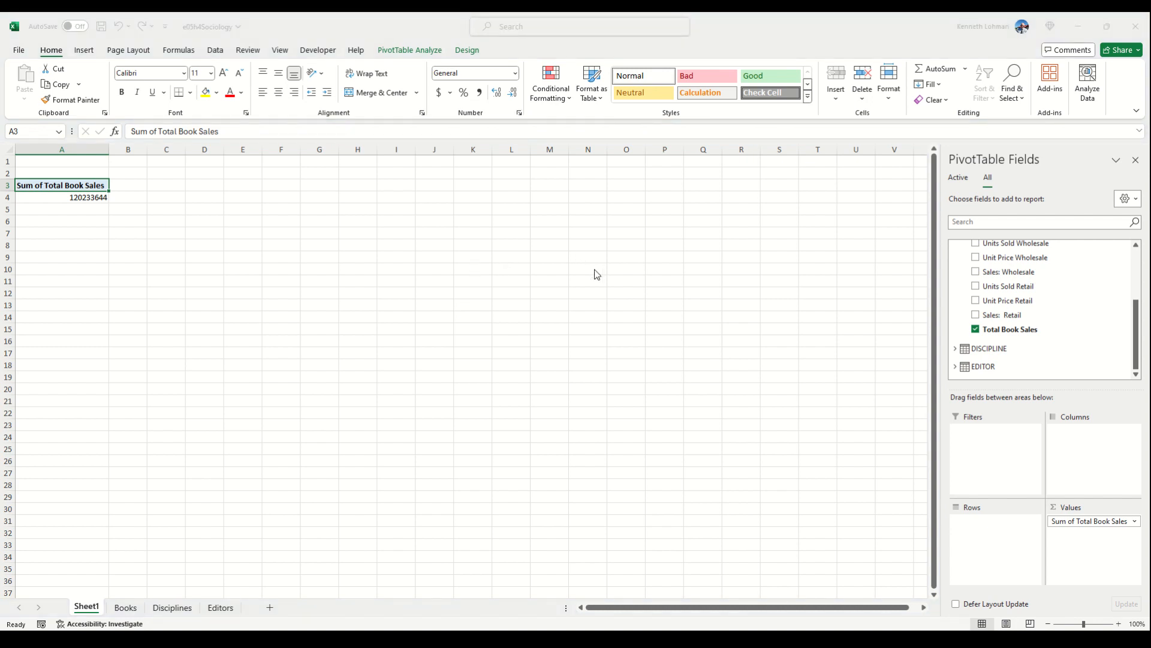
left_click(647, 457)
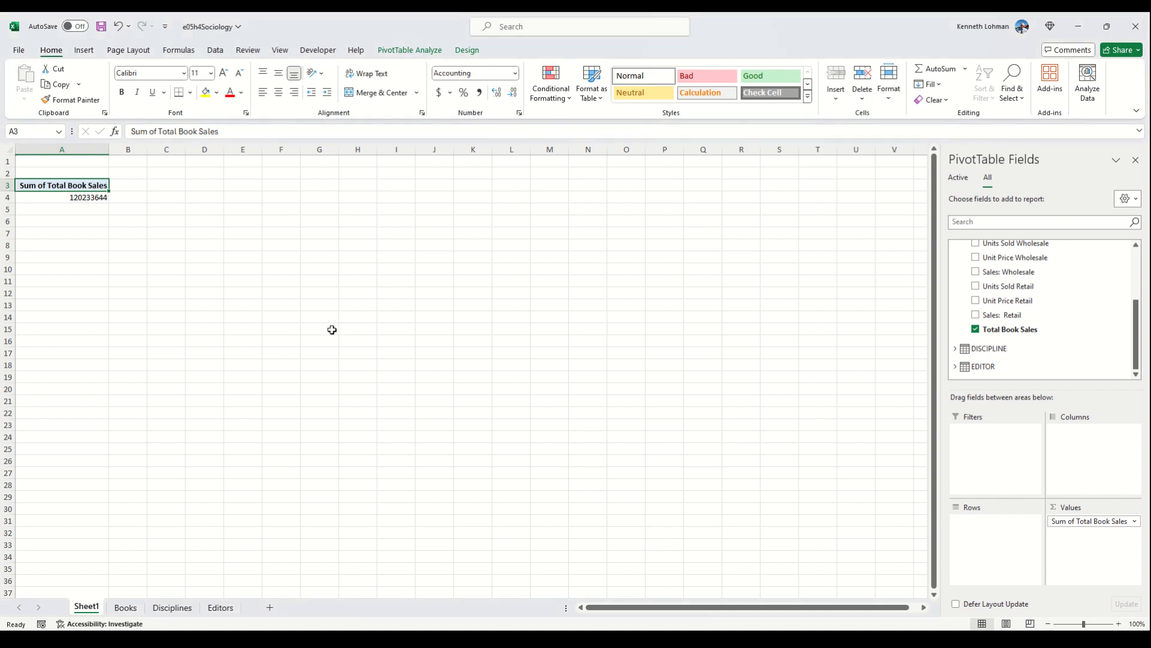
key("ctrl+z")
Step: Format the PivotTable's sales value in cell A4 as Accounting with a dollar sign and no decimal places
left_click(90, 199)
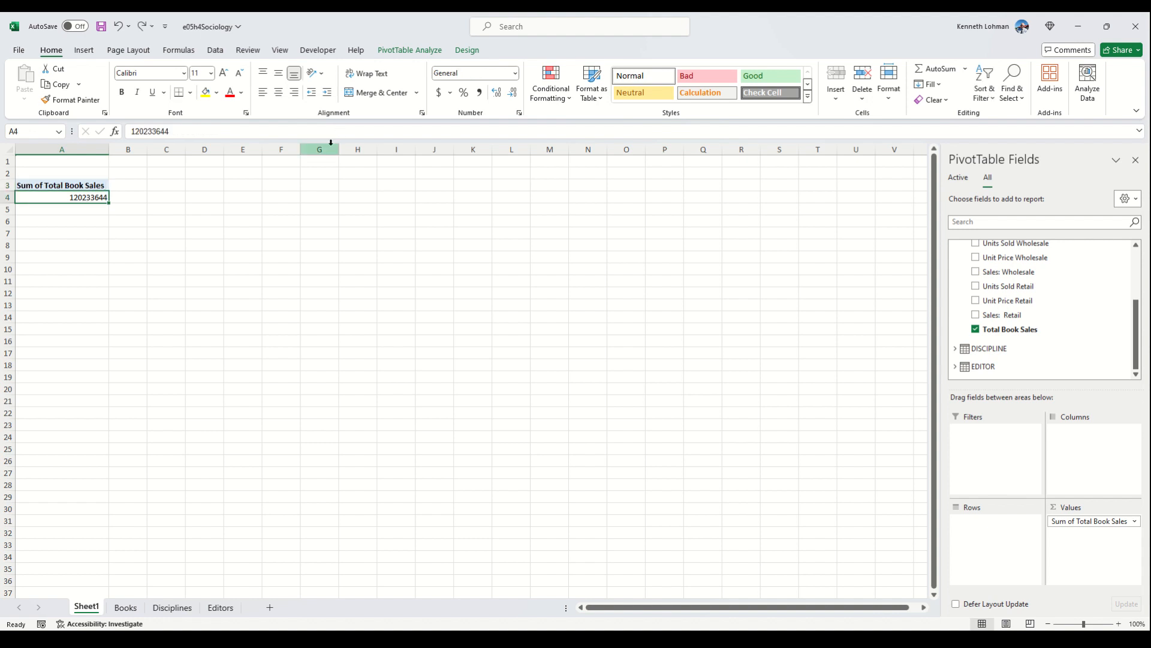
left_click(515, 73)
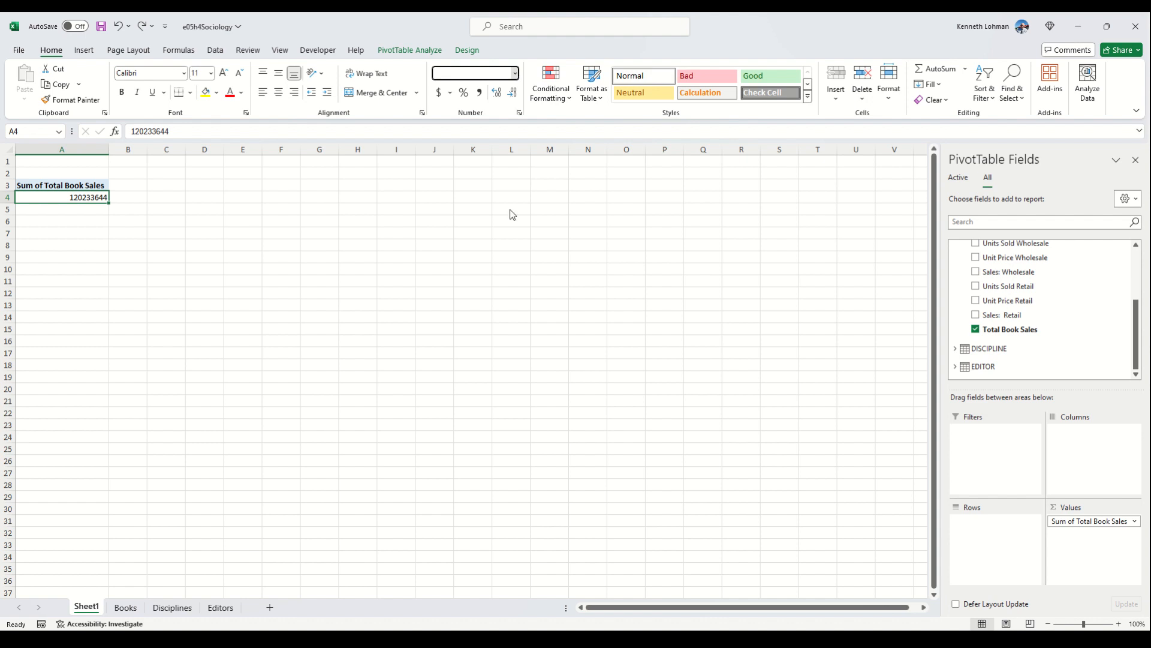
left_click(498, 413)
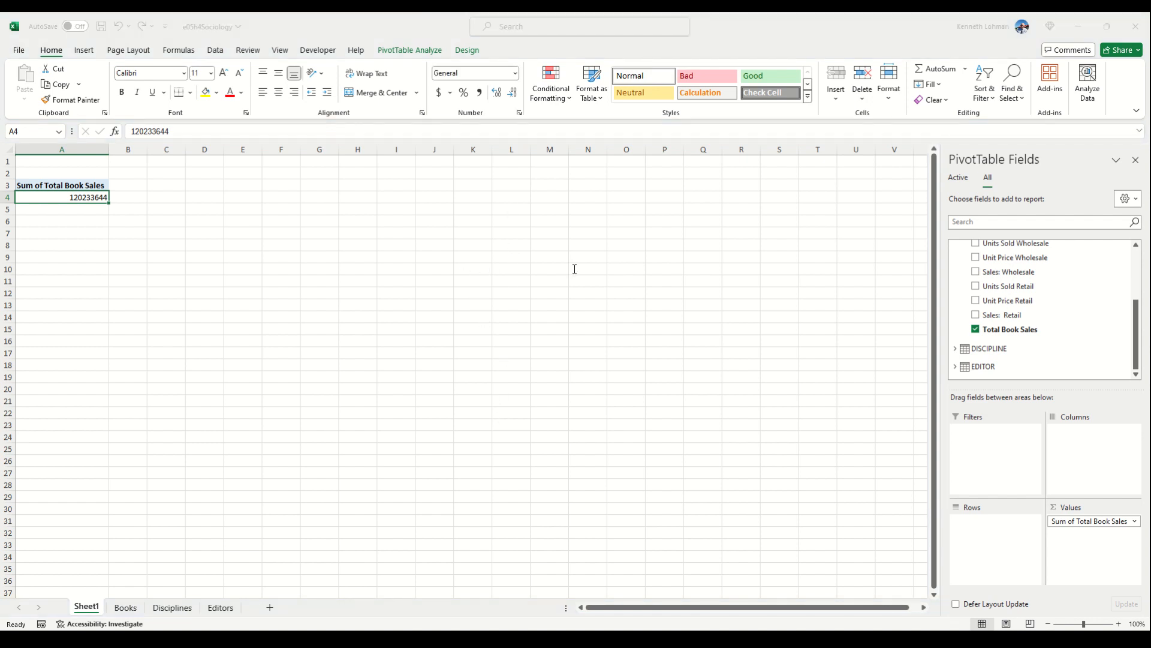
left_click(658, 457)
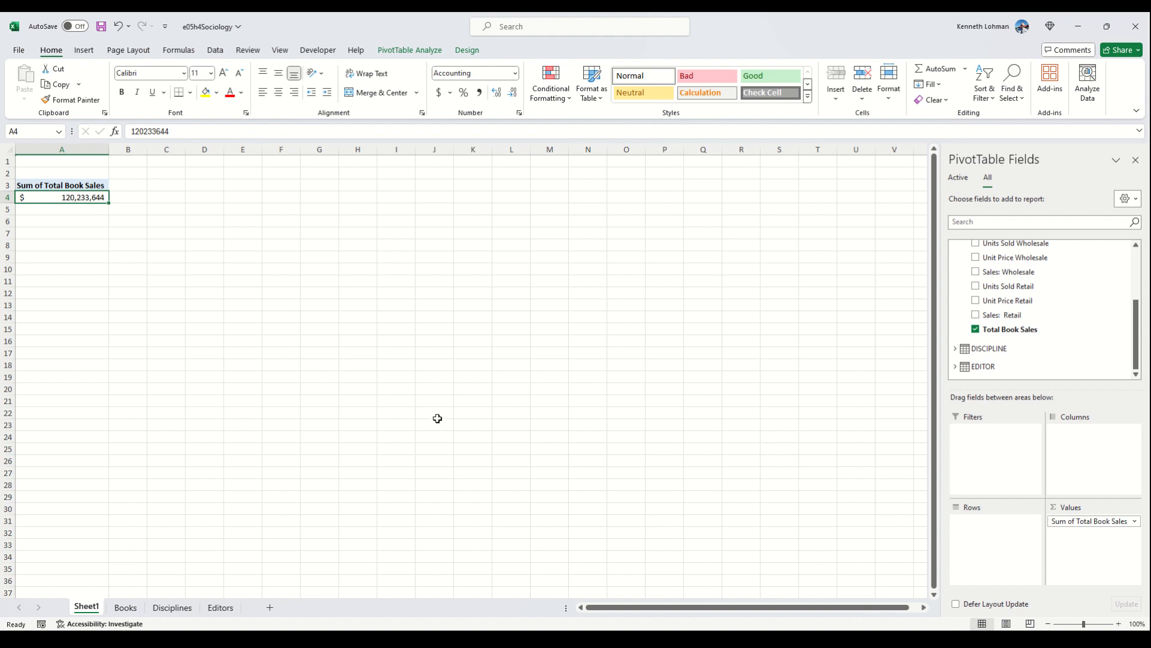
Step: Add Discipline from the DISCIPLINE table and Editor Last from the EDITOR table as PivotTable rows
left_click(955, 349)
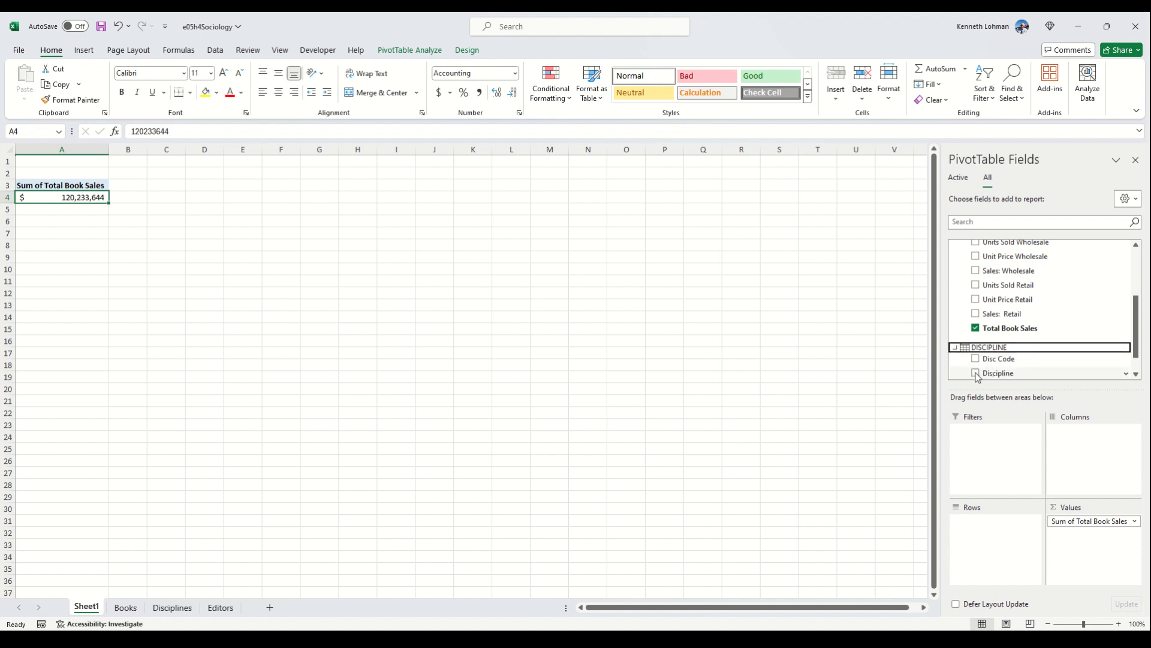
left_click(976, 373)
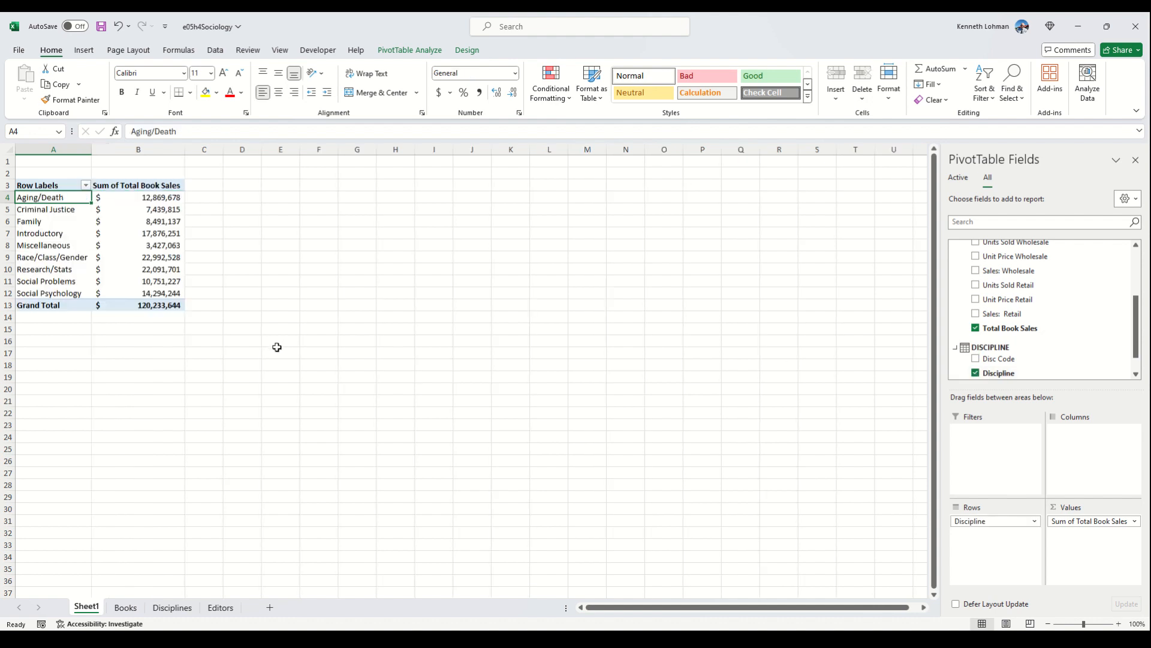
scroll(1052, 344, "down", 1)
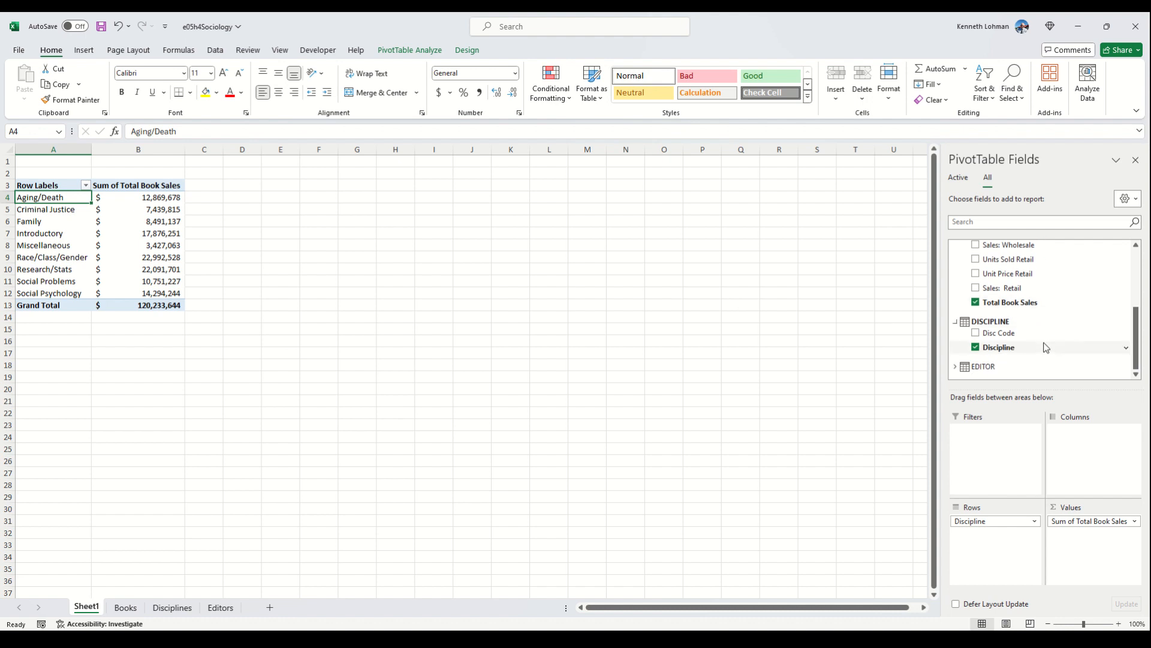
left_click(956, 366)
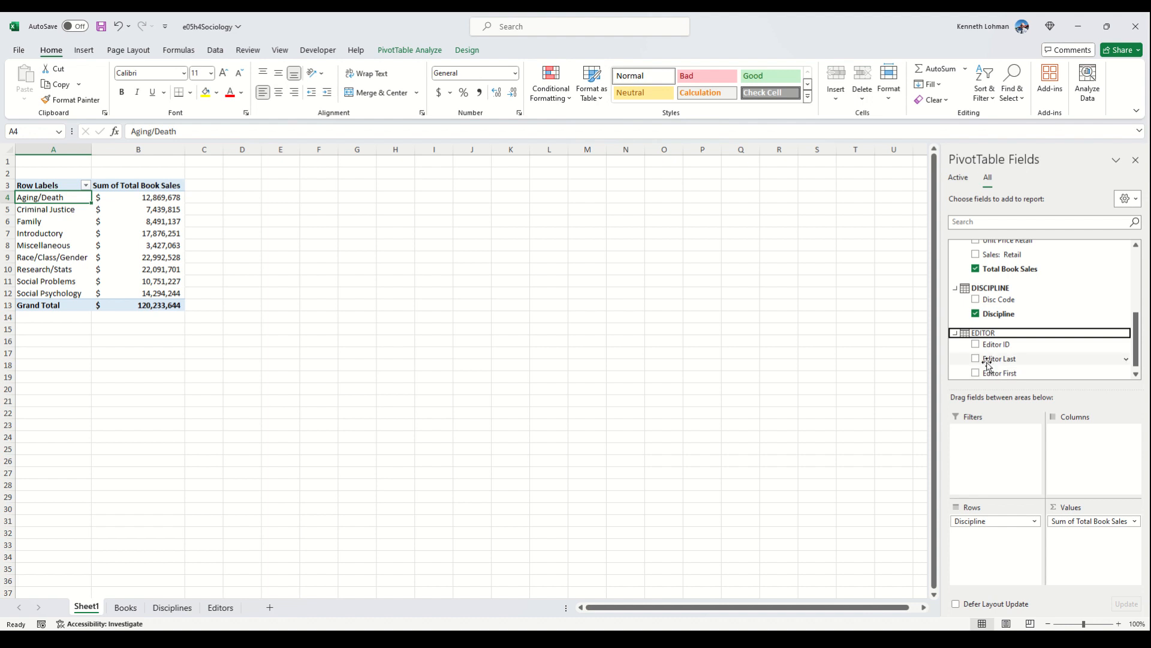
left_click(976, 360)
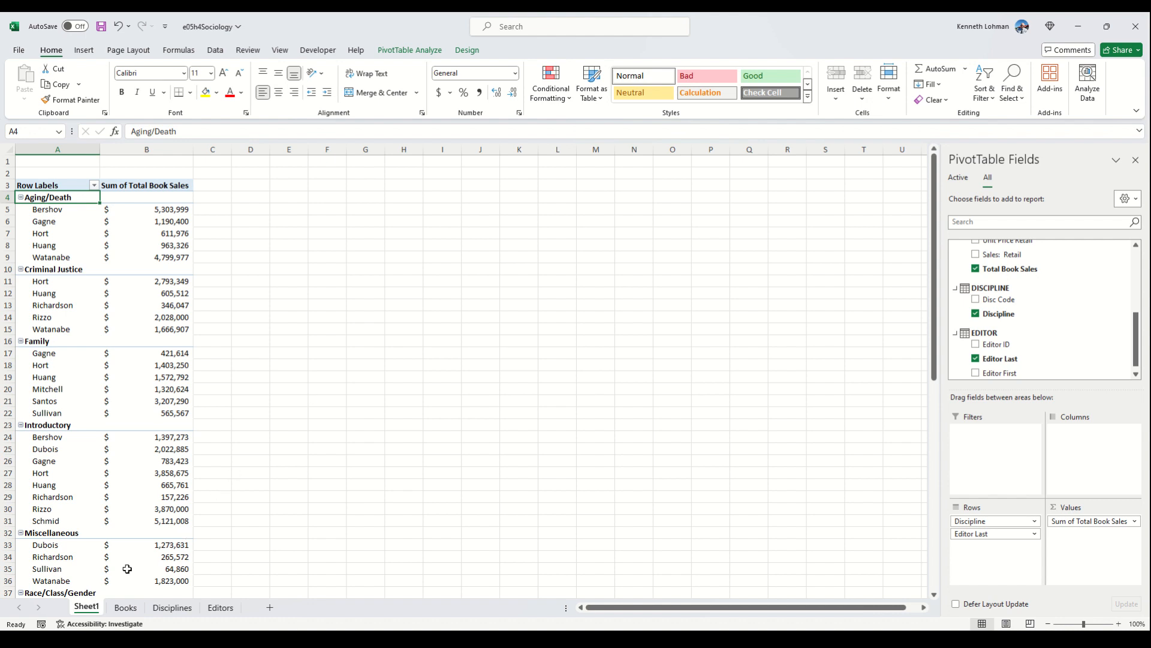
Step: Rename the Sheet1 worksheet to PivotTable
left_click(147, 464)
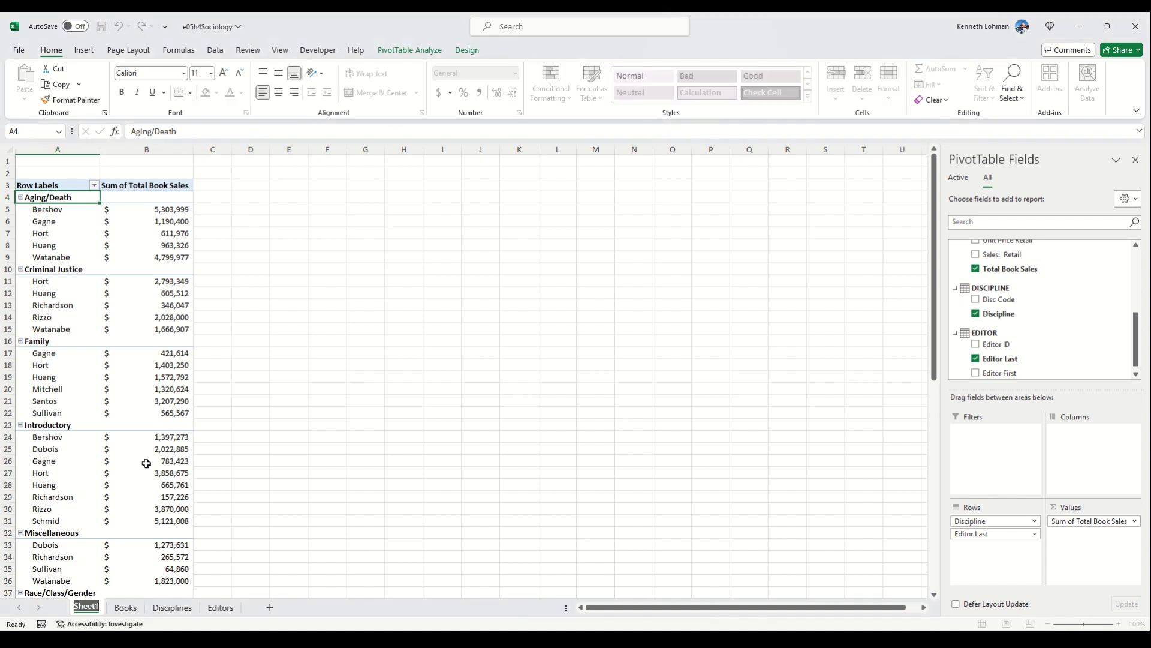
type("PivotTa")
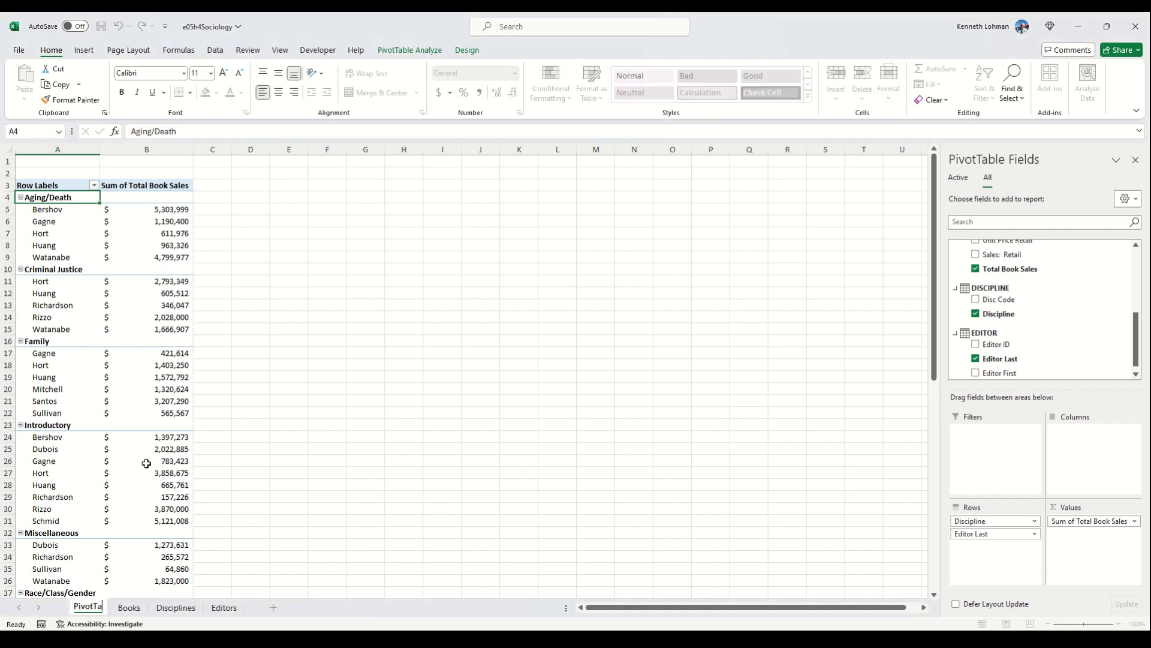
type("ble")
key("Return")
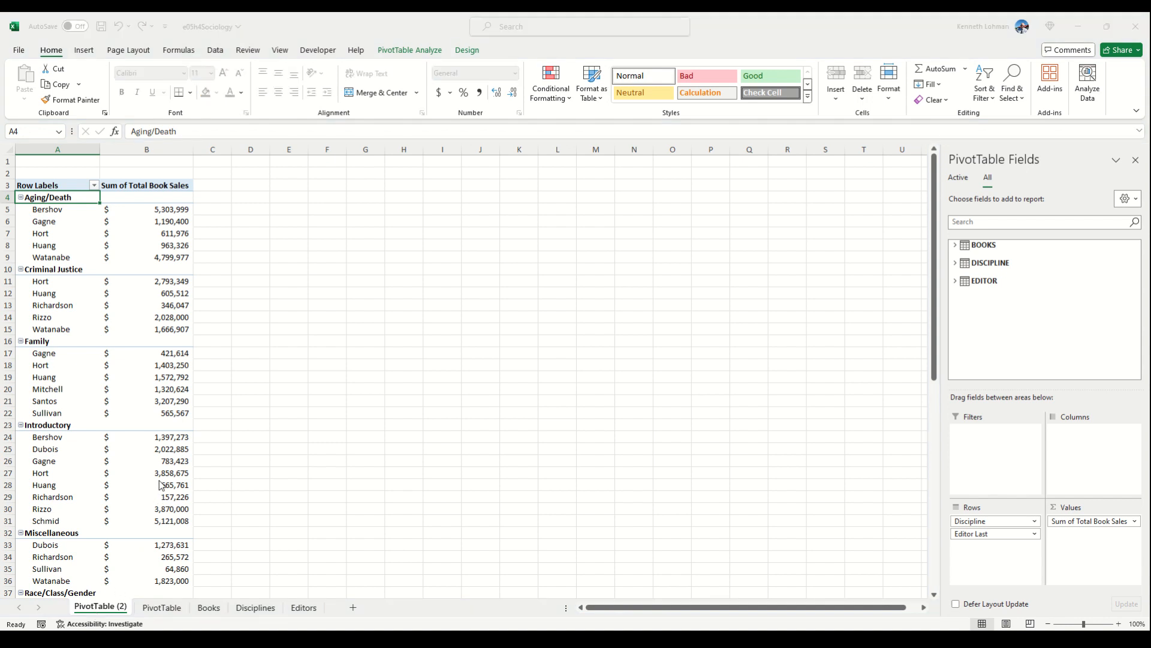
Step: Duplicate the PivotTable worksheet in front of the original and name the copy PivotChart
left_click(219, 570)
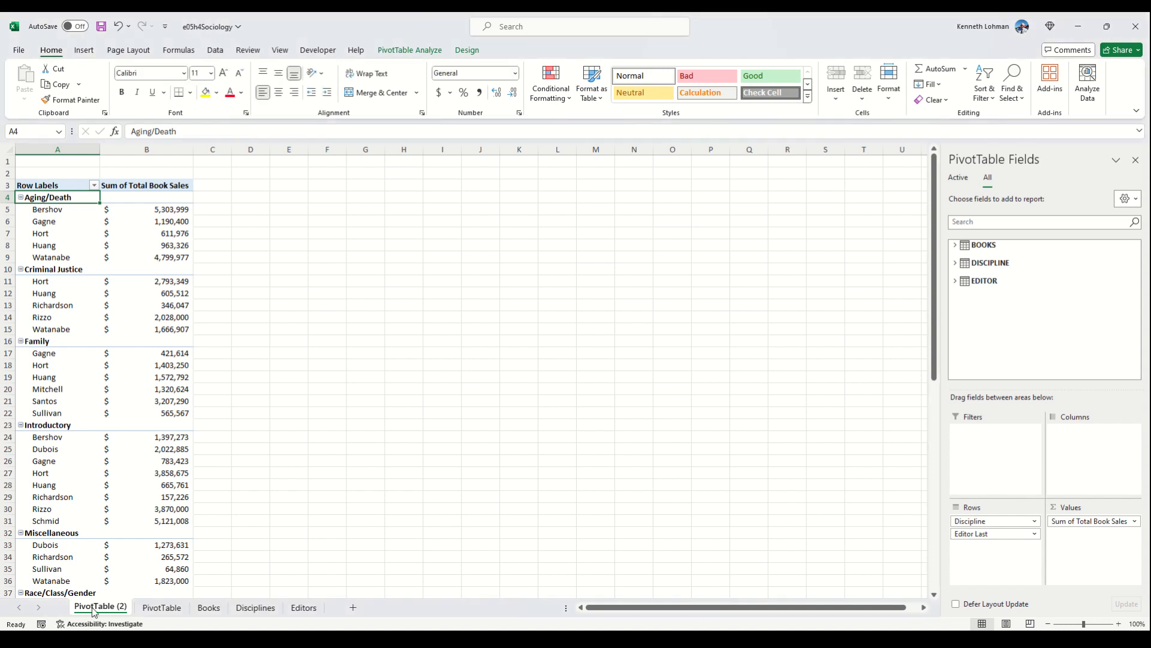
left_click(145, 465)
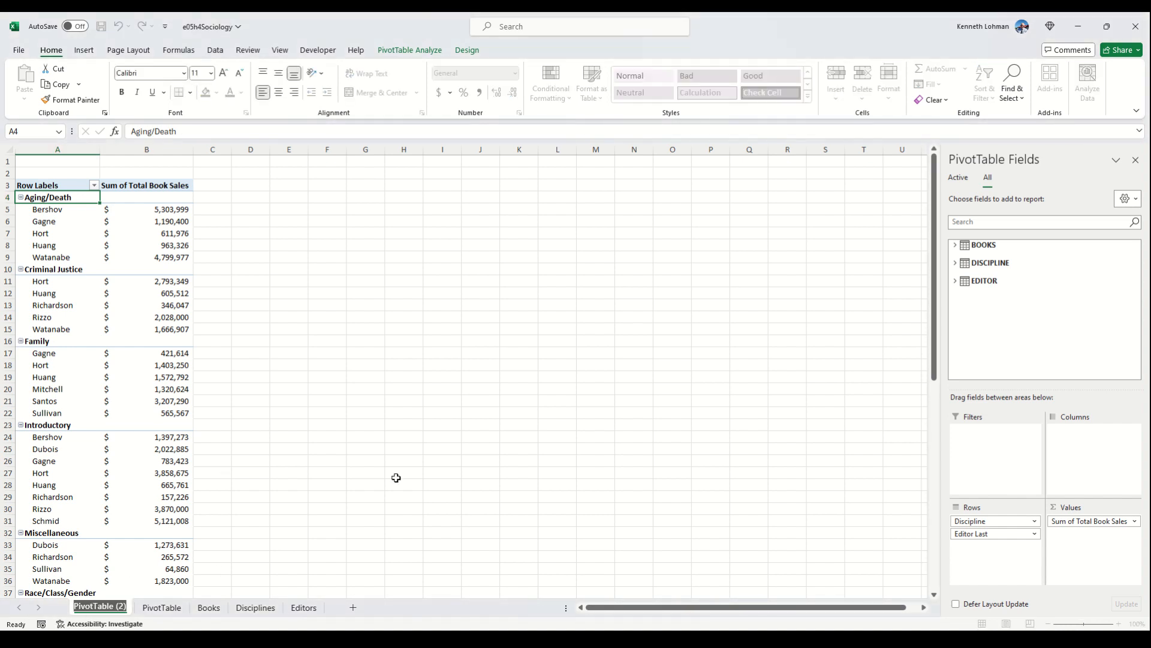
type("Piv")
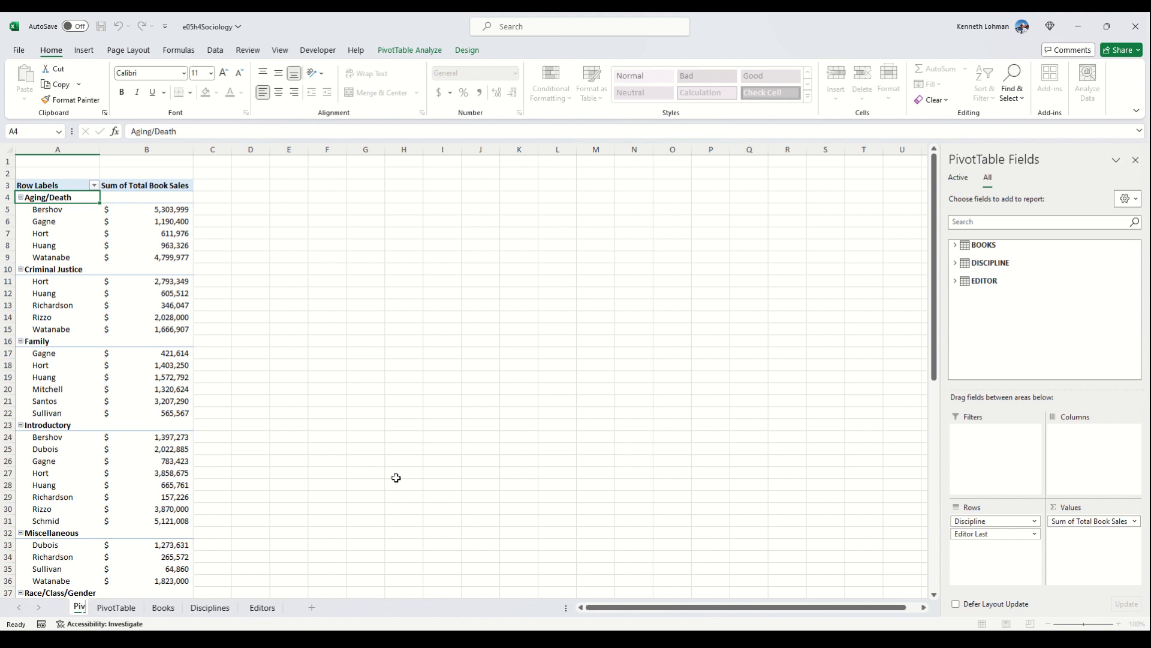
type("otChart")
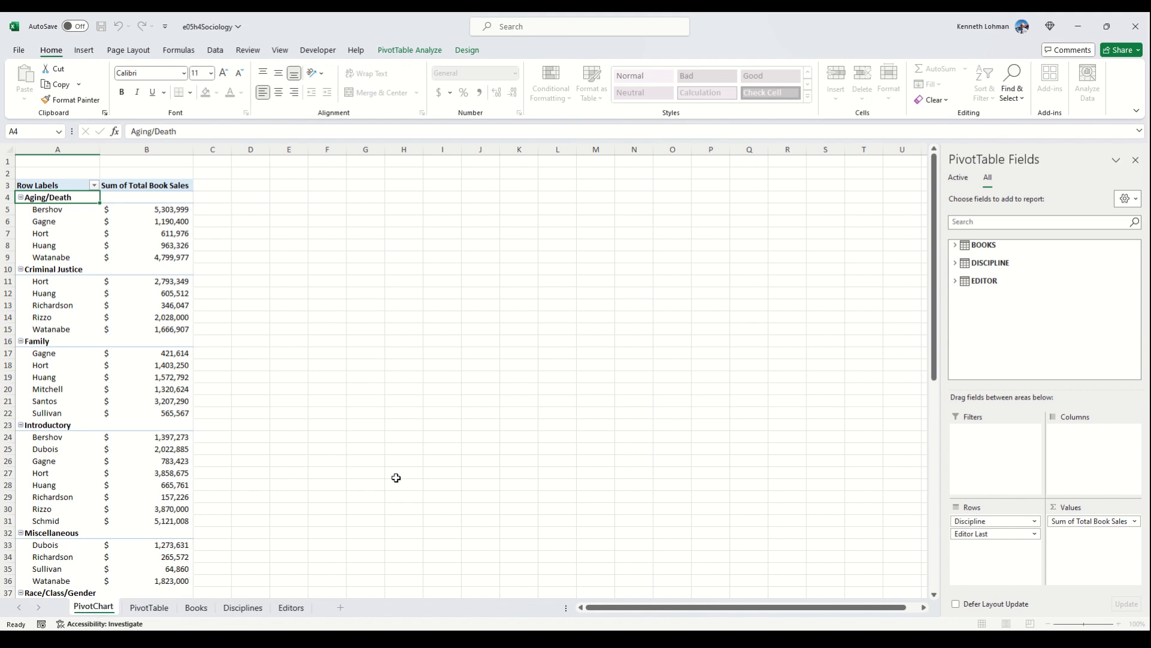
key("Return")
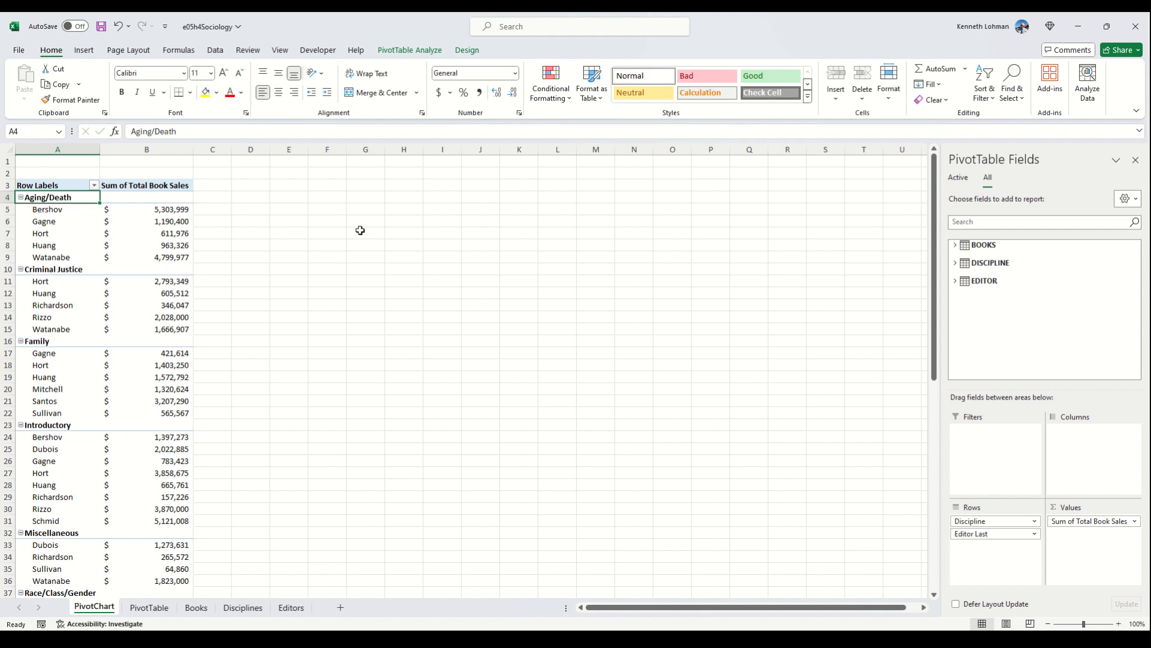
Step: Insert a pie PivotChart based on the PivotTable on the PivotChart worksheet
left_click(469, 50)
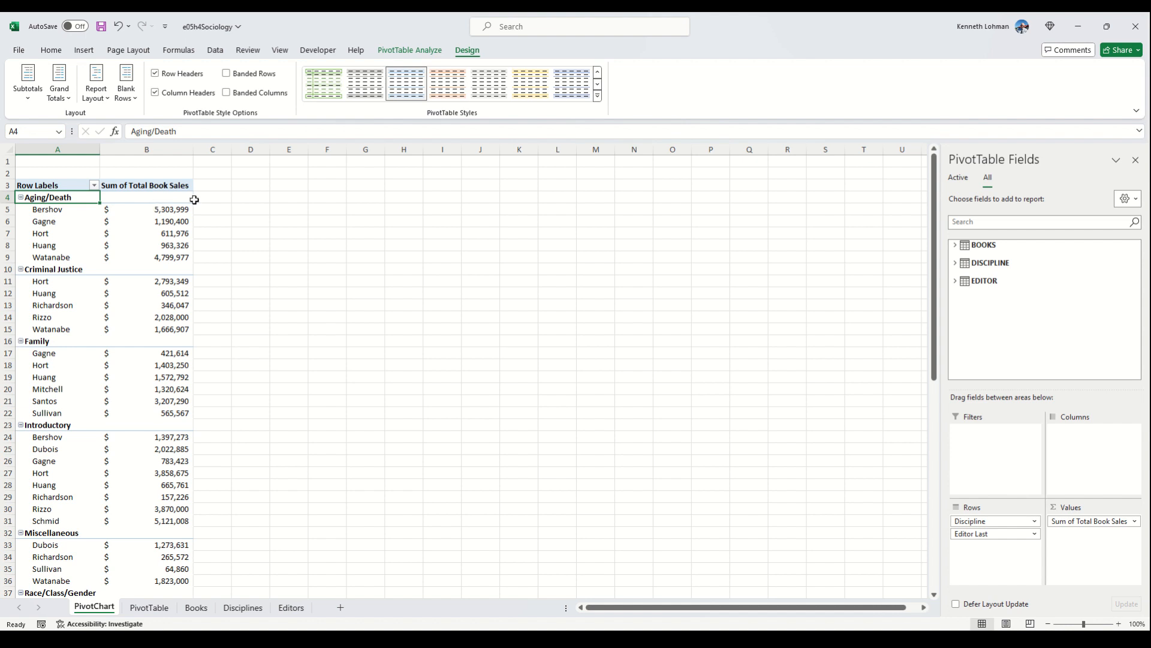
left_click(51, 51)
left_click(84, 50)
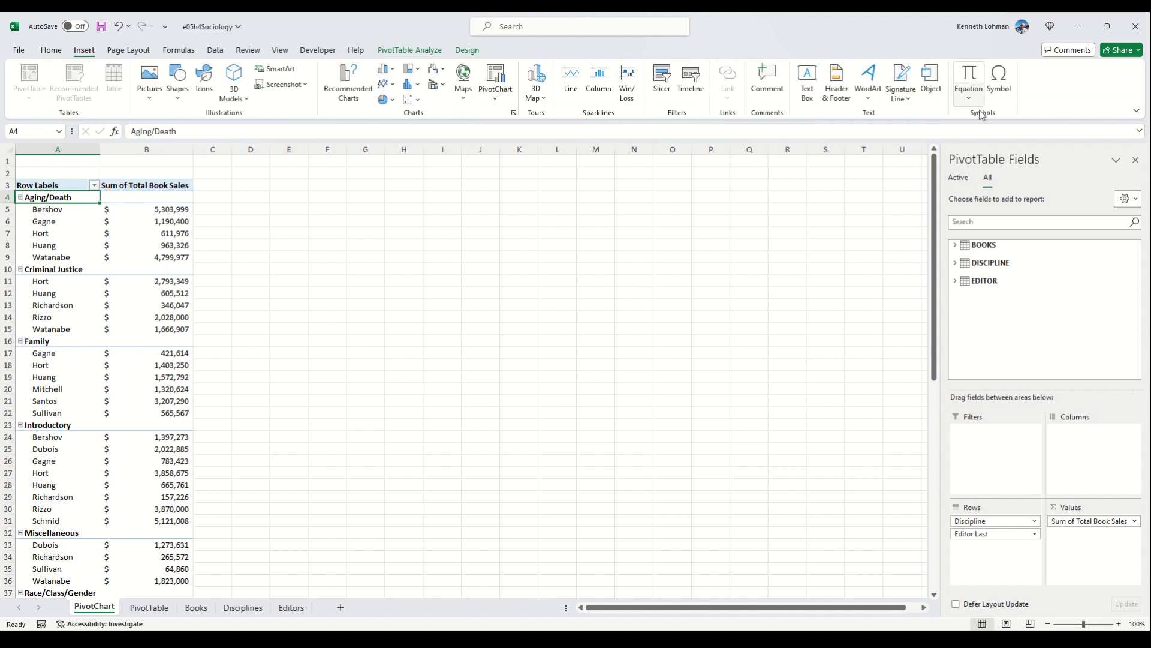
left_click(430, 50)
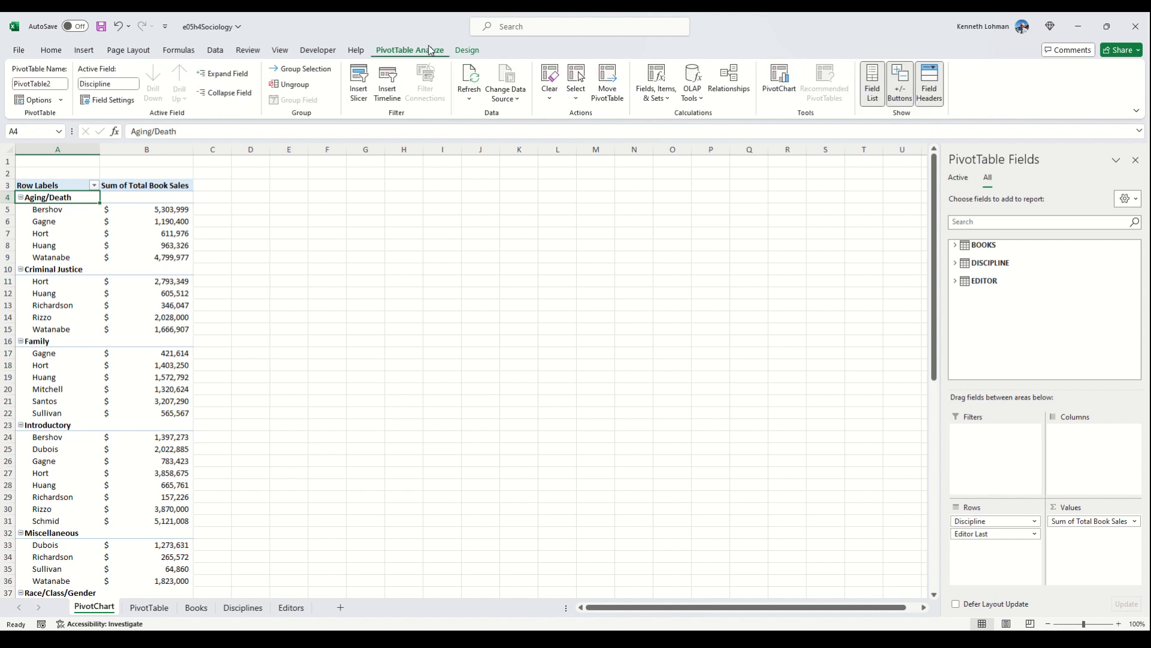
left_click(780, 90)
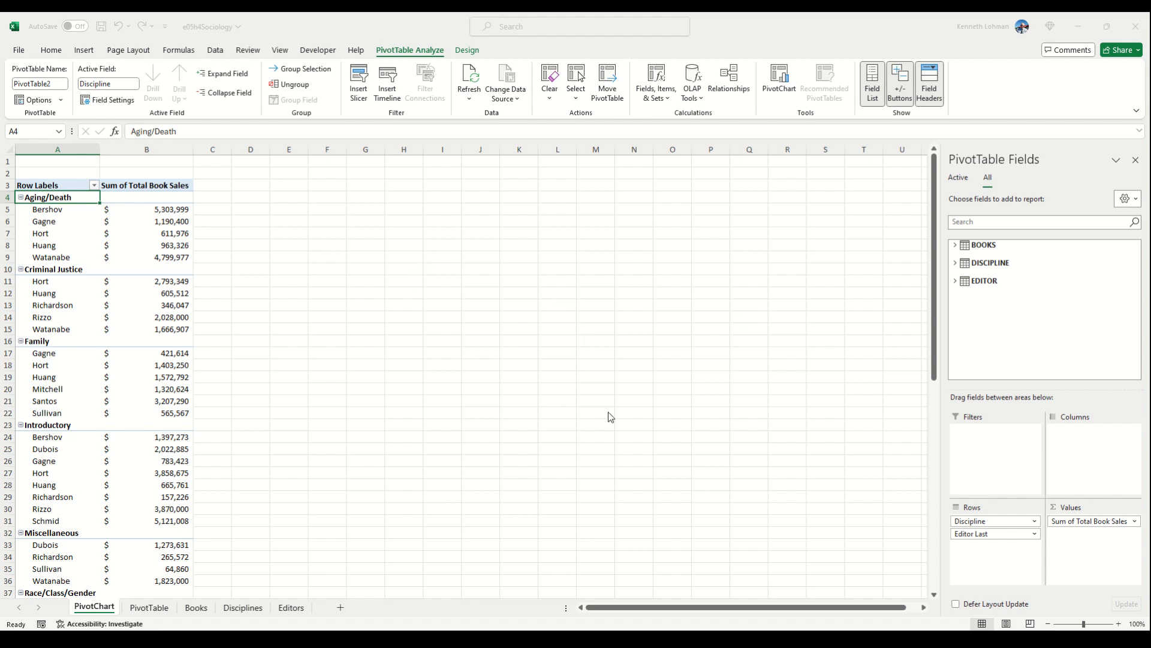
left_click(689, 488)
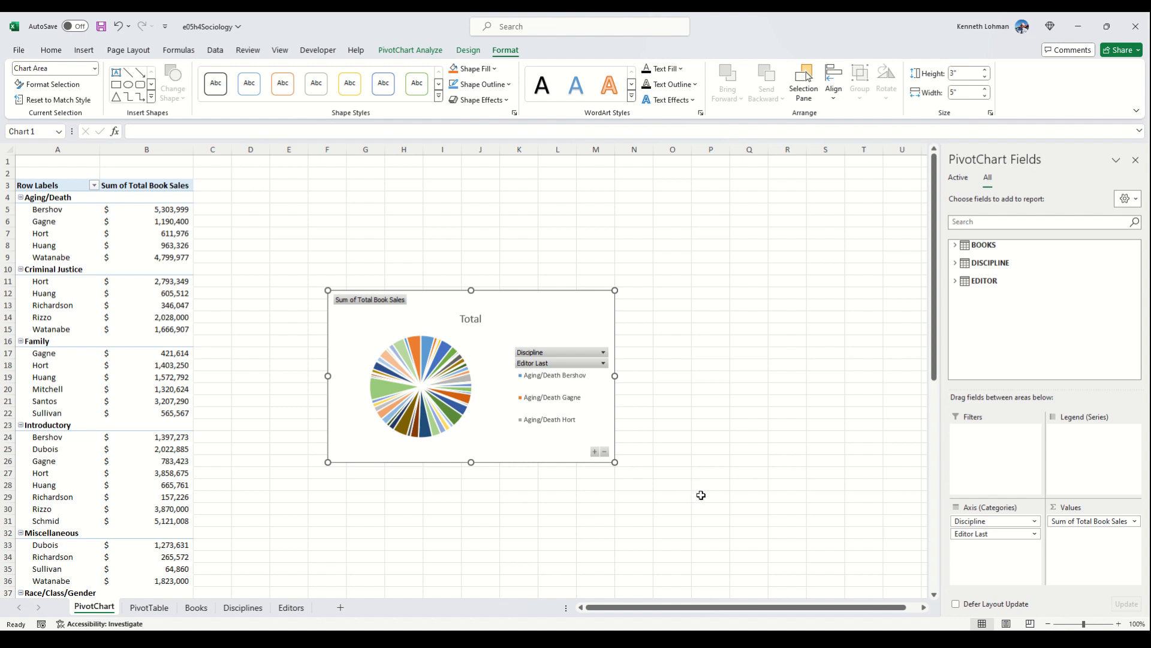
Step: Filter the chart's Discipline field to Family and sort the editors' Sum of Total Book Sales from largest to smallest
left_click(603, 352)
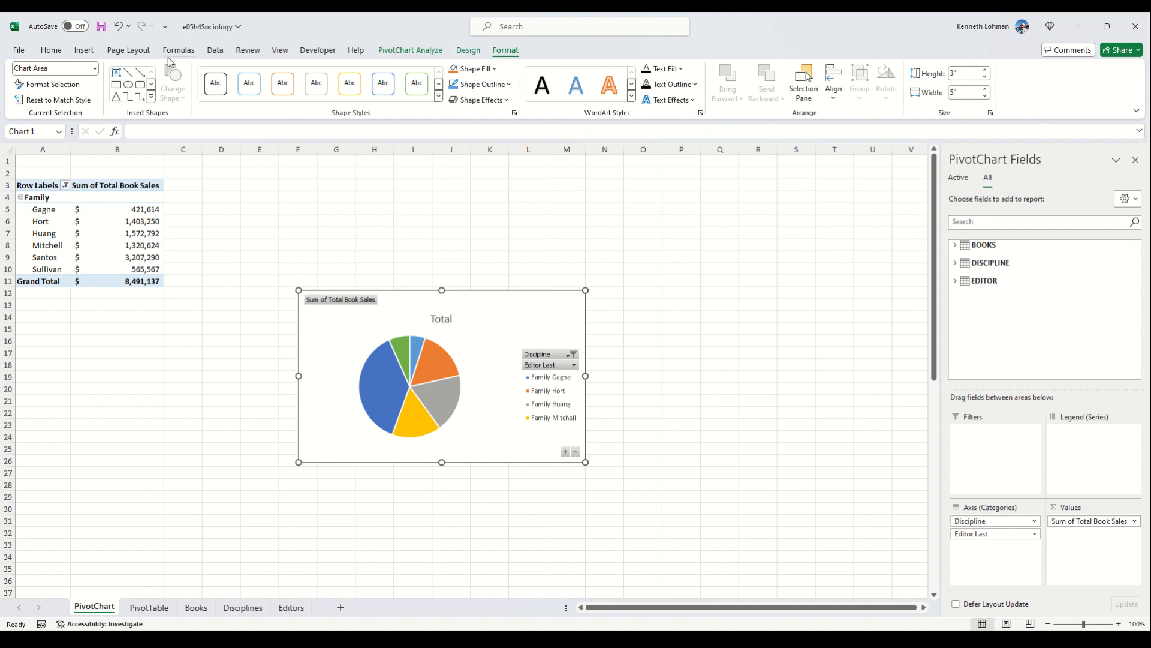
left_click(48, 208)
left_click(216, 52)
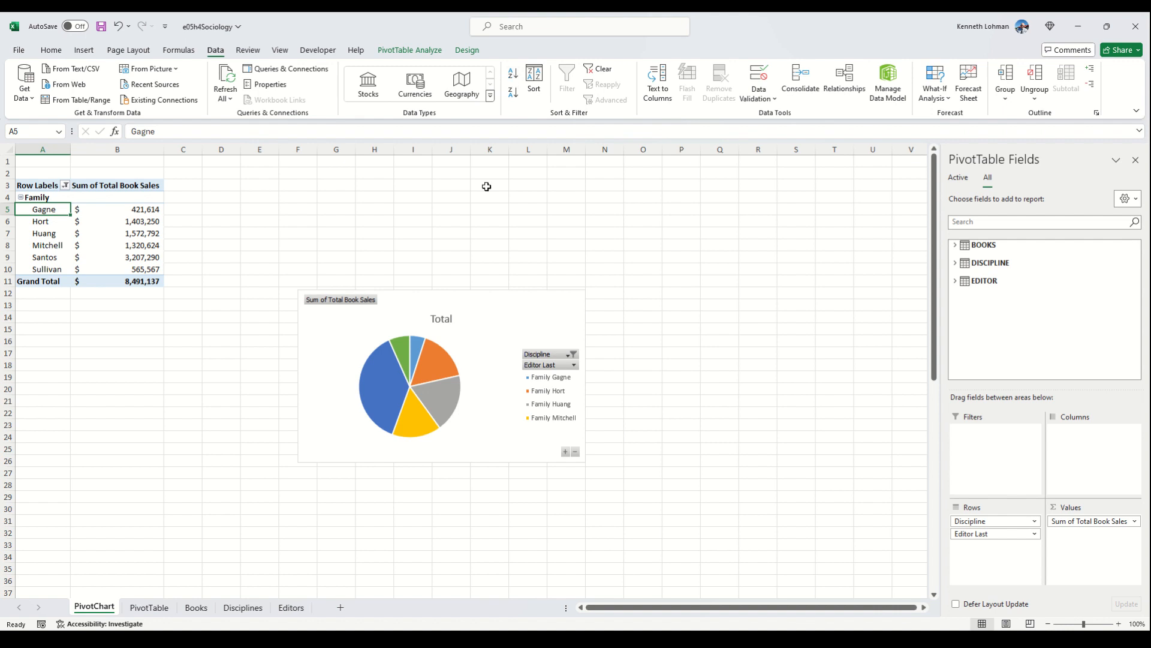
left_click(108, 207)
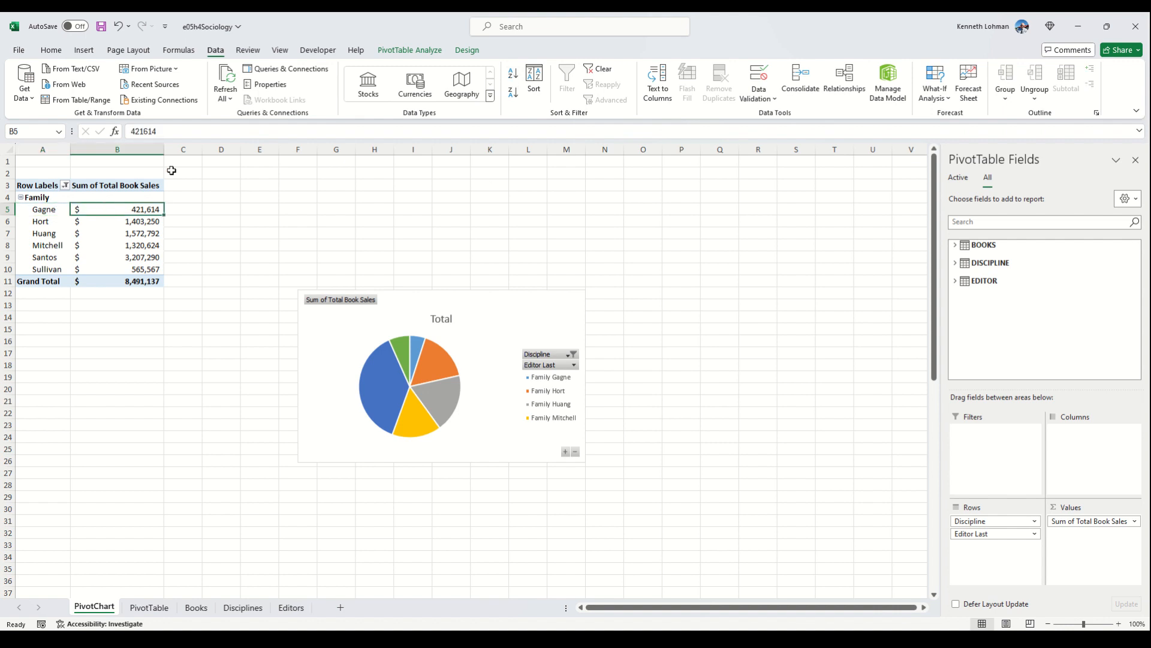
left_click(514, 94)
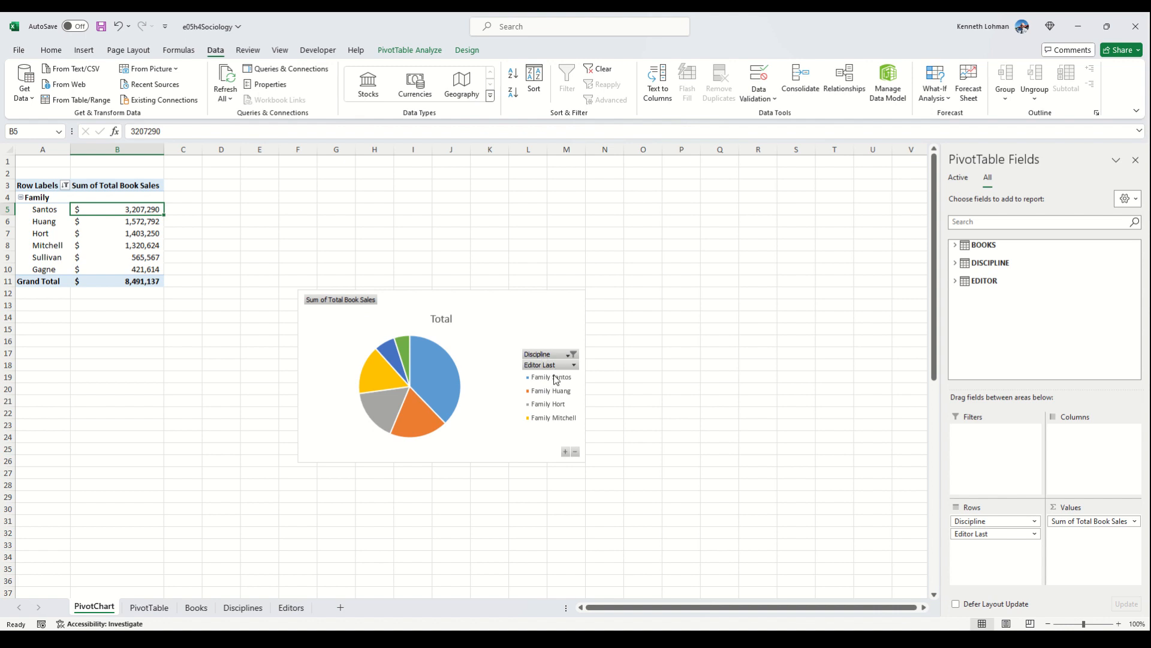
Step: Add data labels to the pie chart and set them to show Percentage instead of Value
left_click(508, 386)
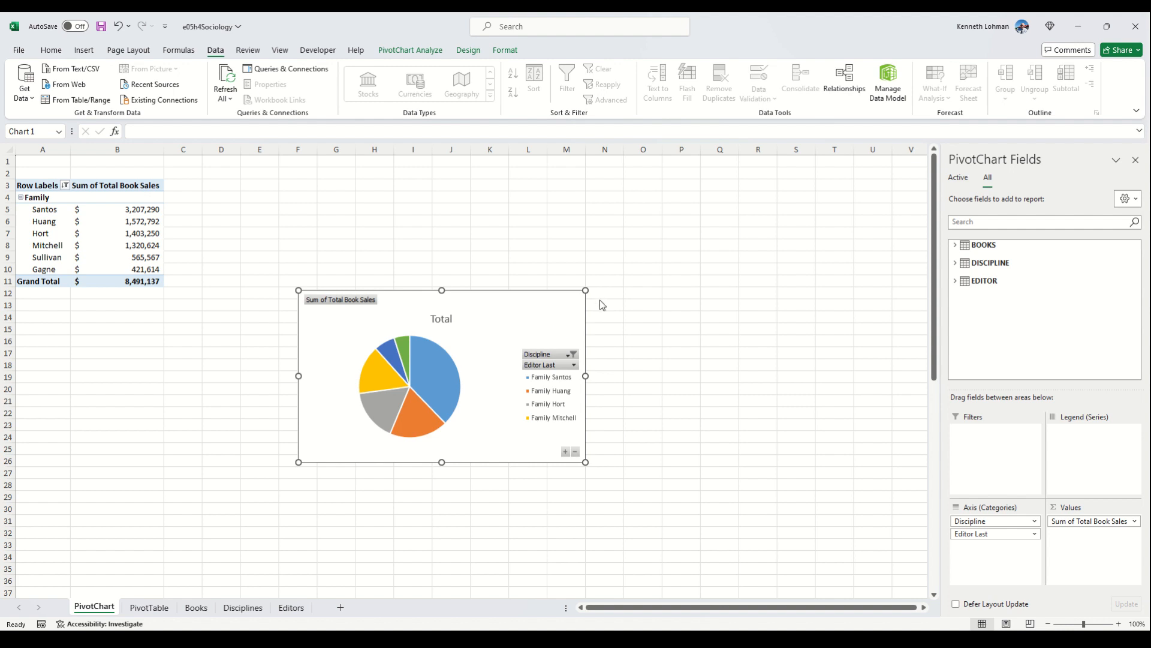
left_click(628, 325)
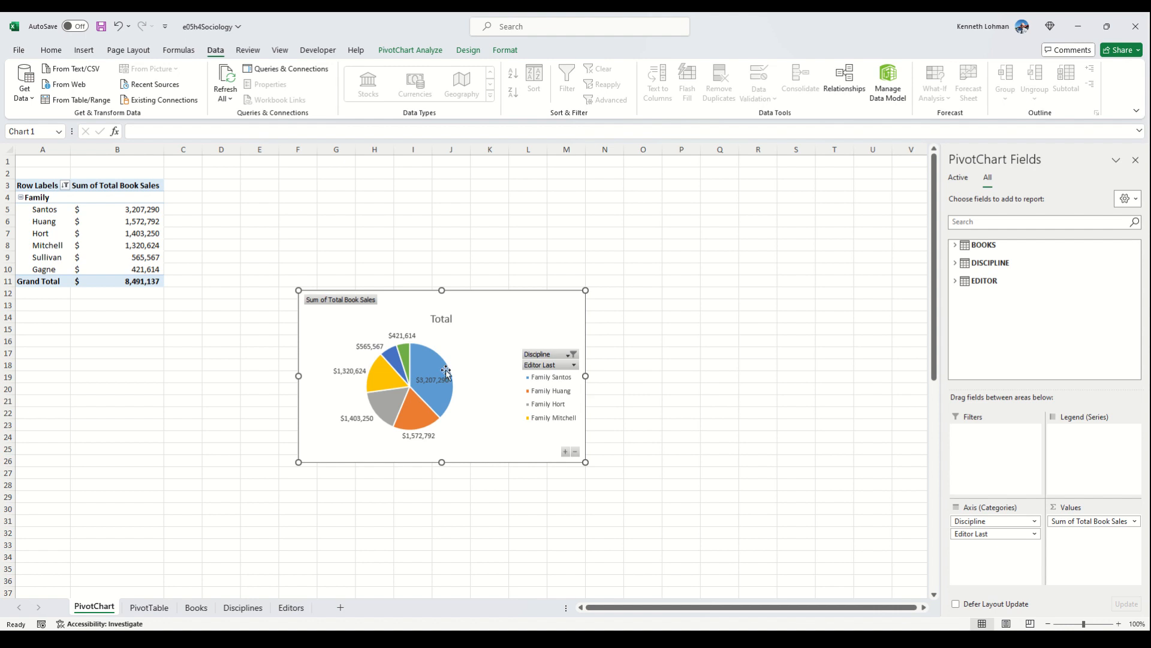
left_click(432, 382)
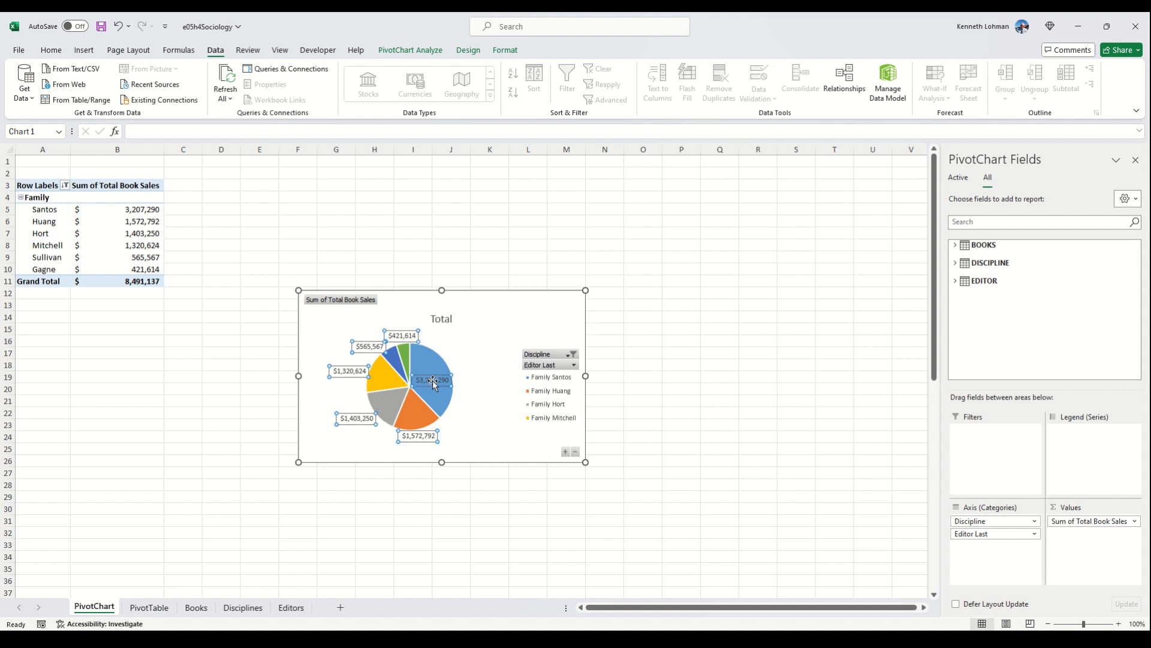
double_click(433, 383)
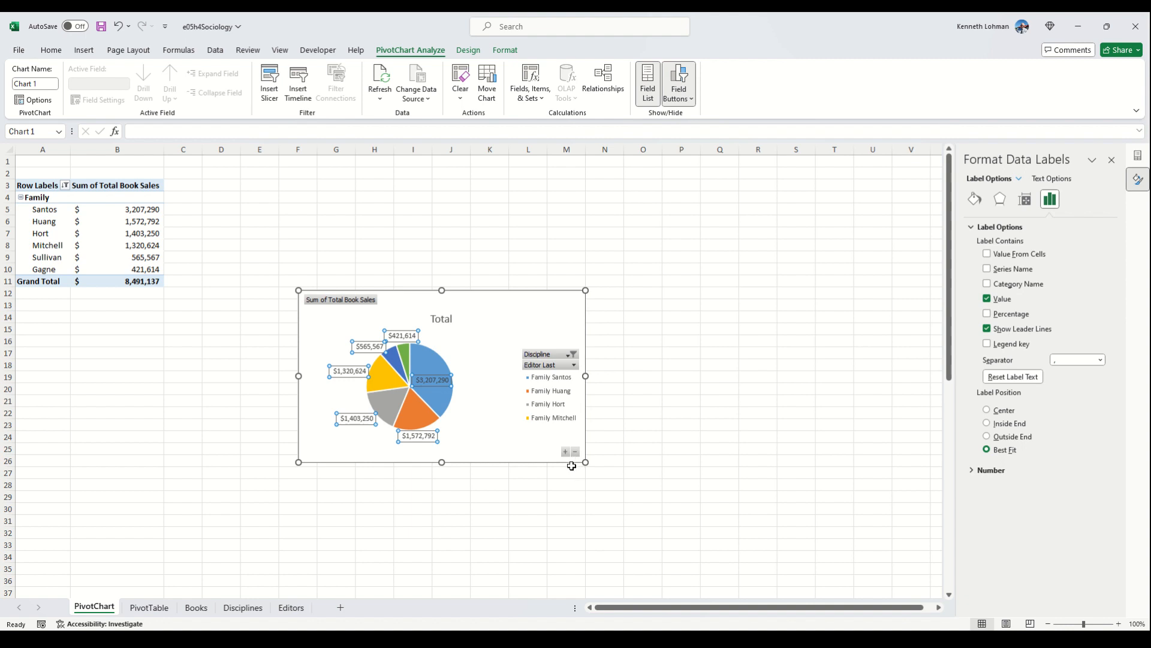
left_click(987, 299)
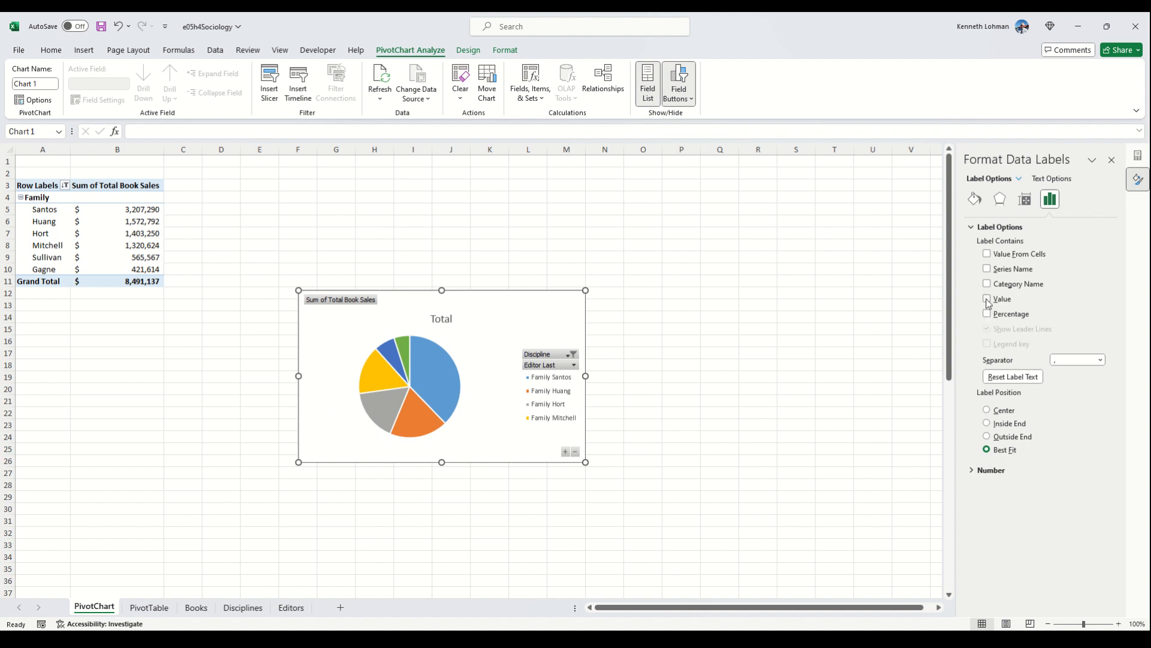
left_click(987, 299)
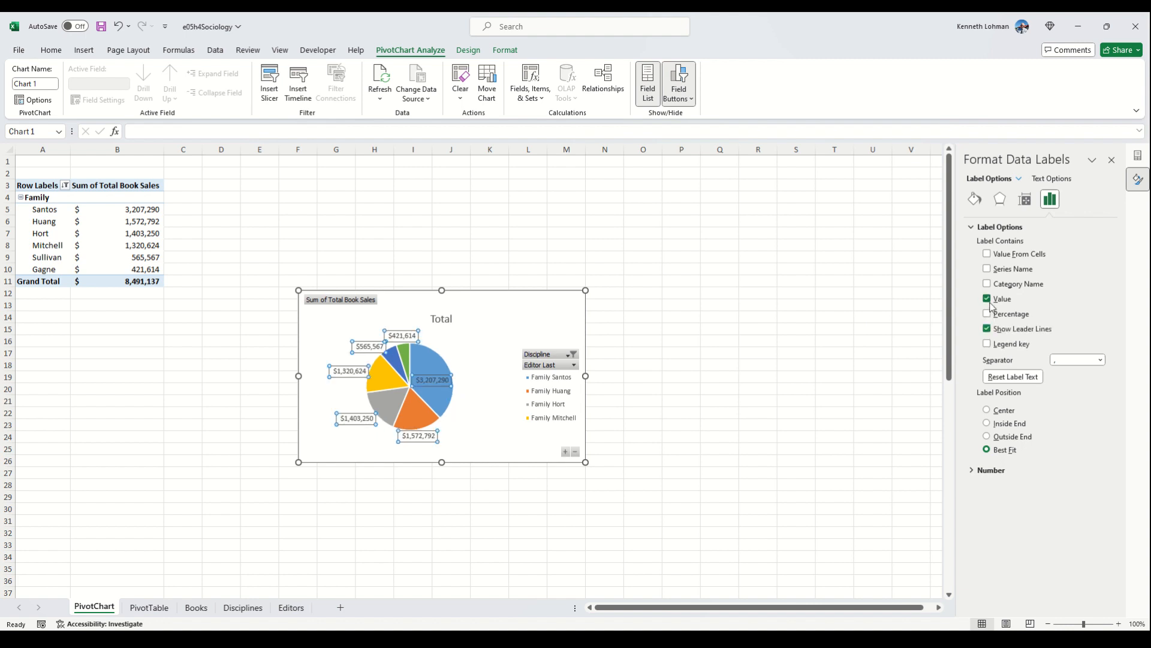
left_click(987, 299)
left_click(987, 314)
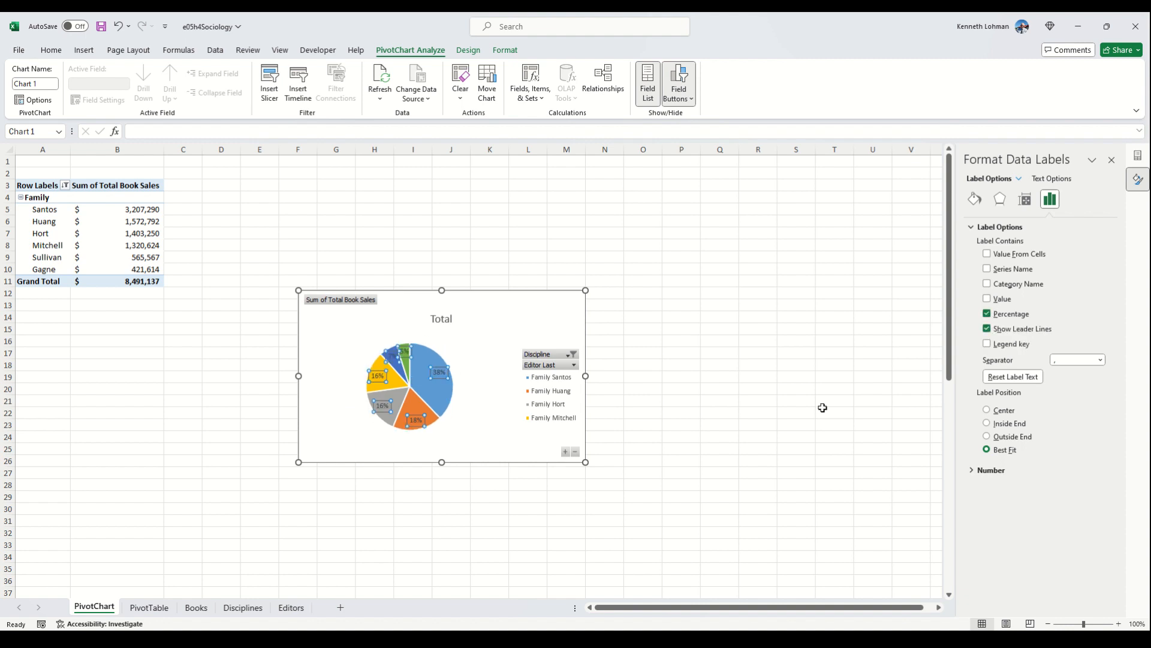